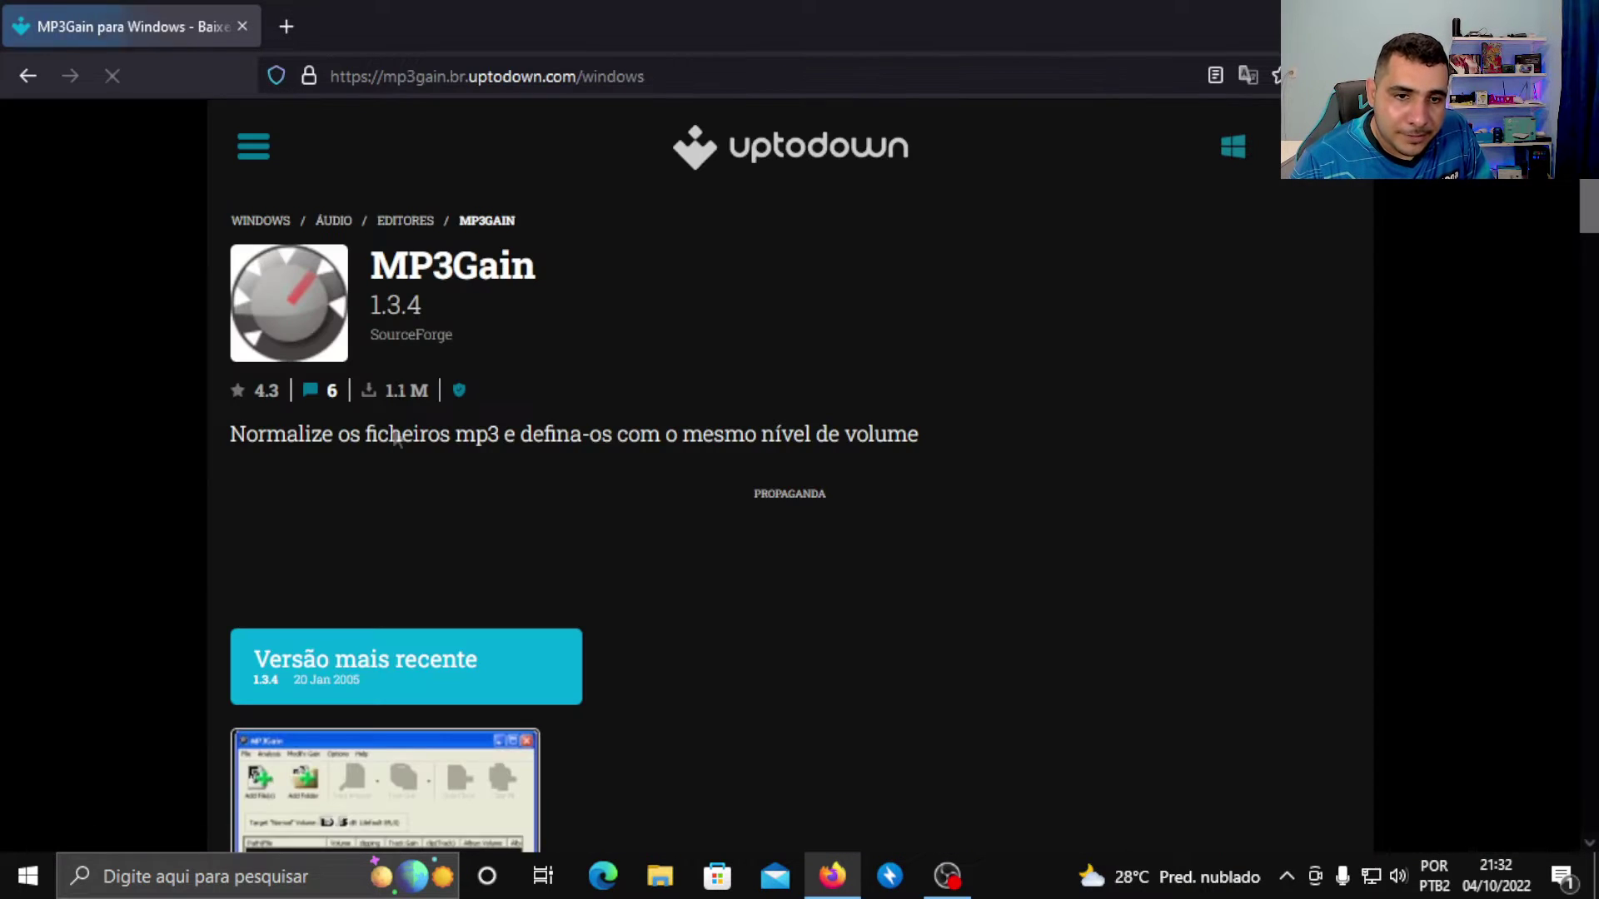
- Download the latest MP3Gain version from its Uptodown page and run the downloaded installer
{"action": "left_click", "coordinate": [371, 681]}
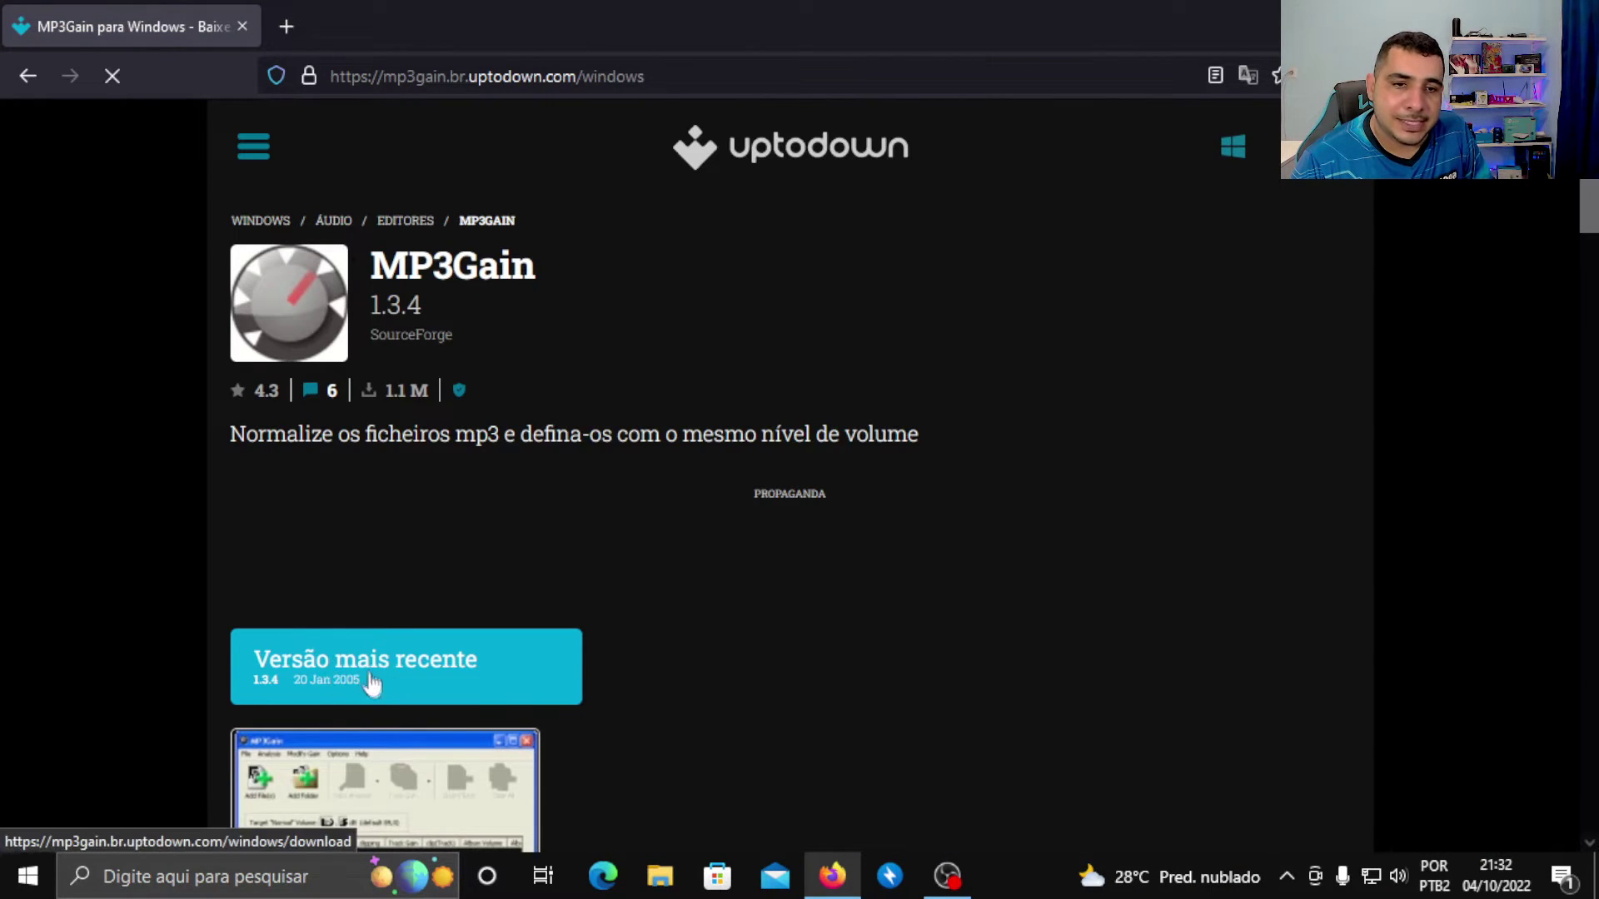
{"action": "left_click", "coordinate": [360, 666]}
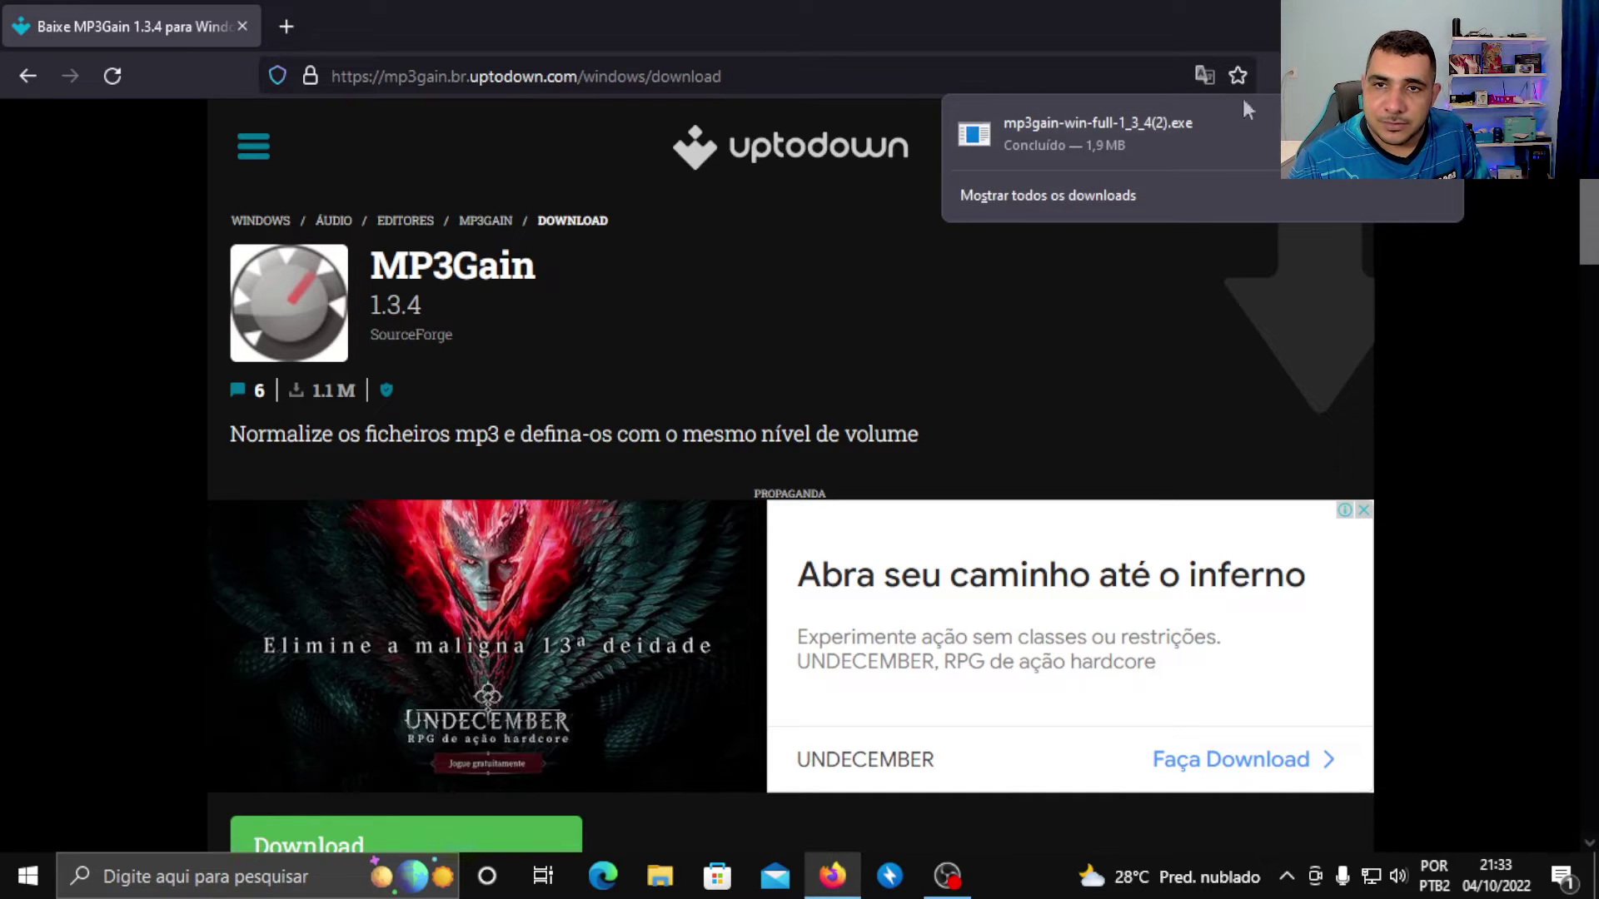
{"action": "left_click", "coordinate": [1130, 121]}
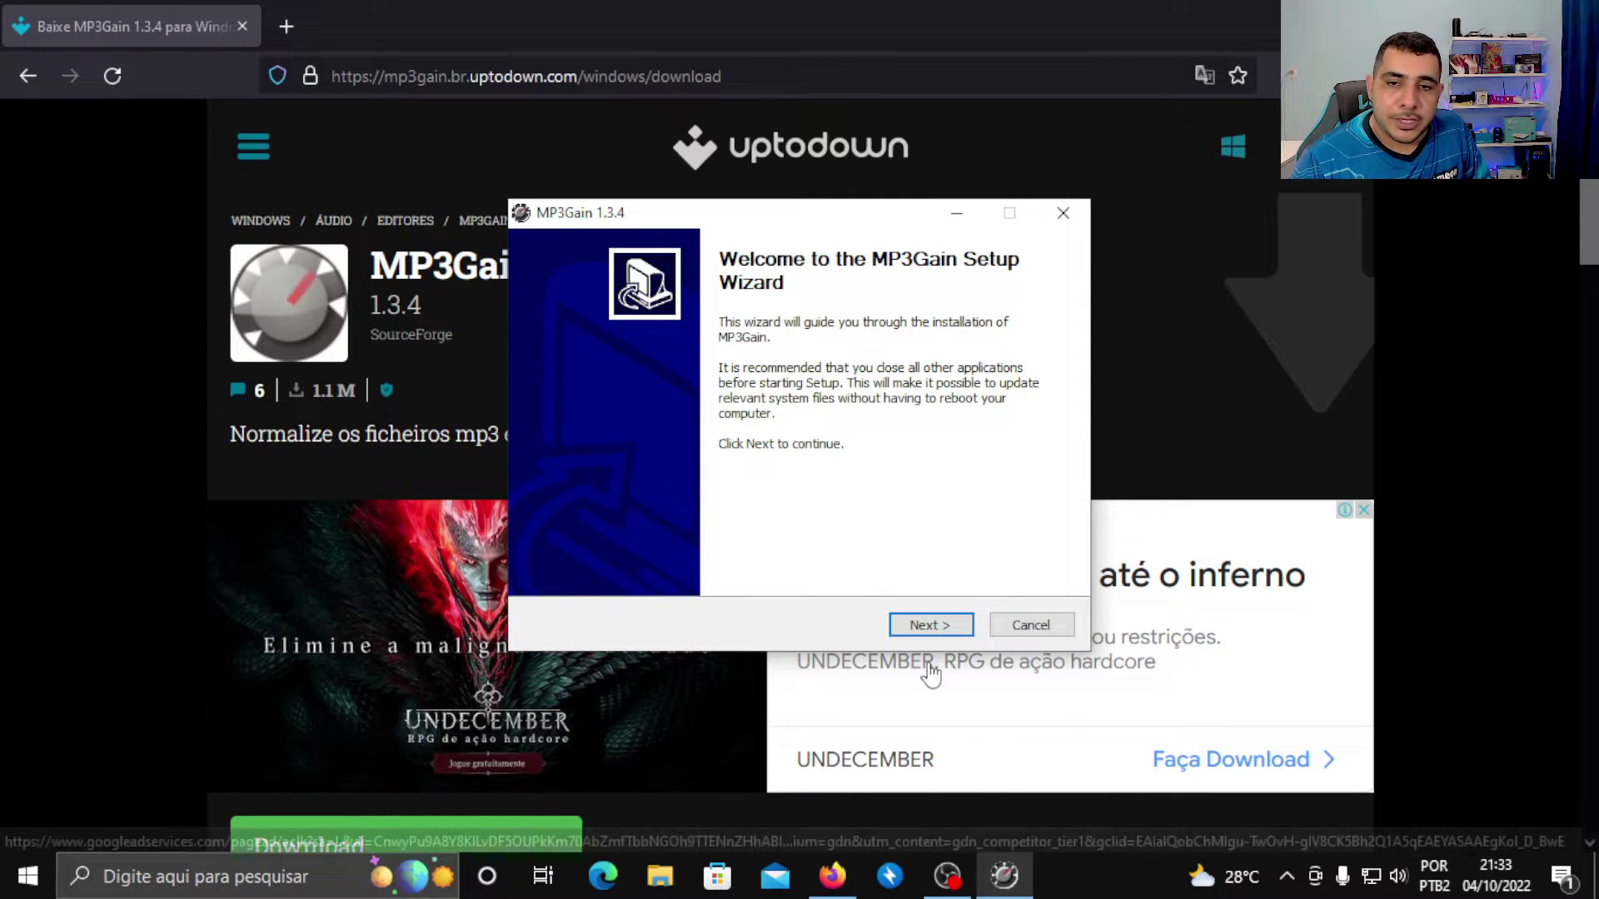
- Install MP3Gain with the Full install type in C:\Program Files (x86)\MP3Gain and launch it
{"action": "left_click", "coordinate": [899, 627]}
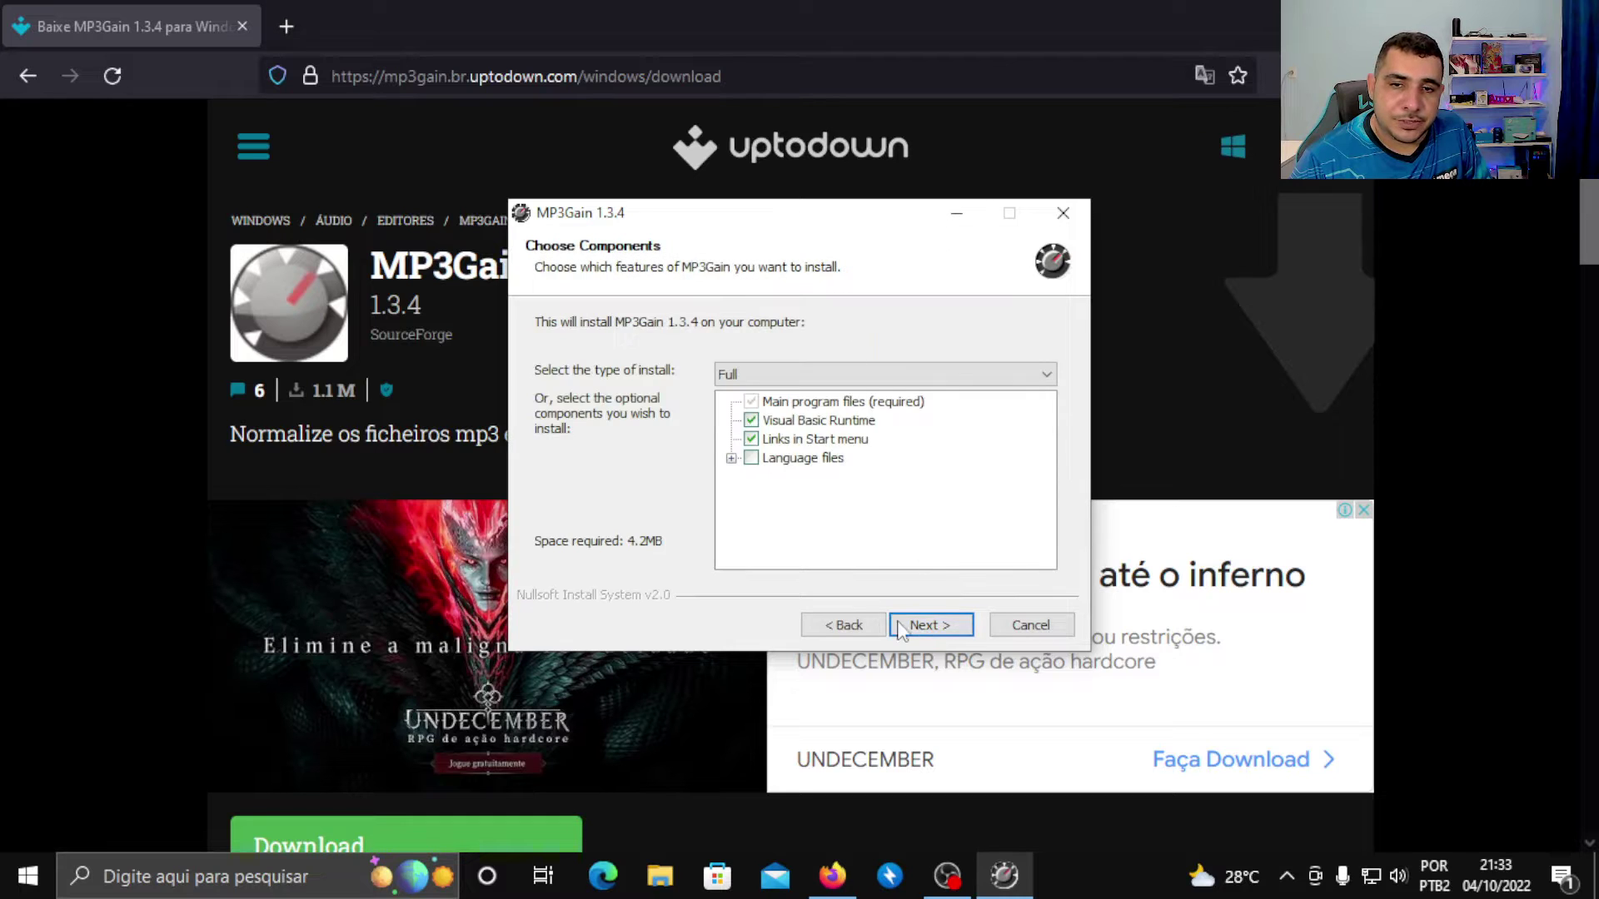
{"action": "left_click", "coordinate": [931, 632]}
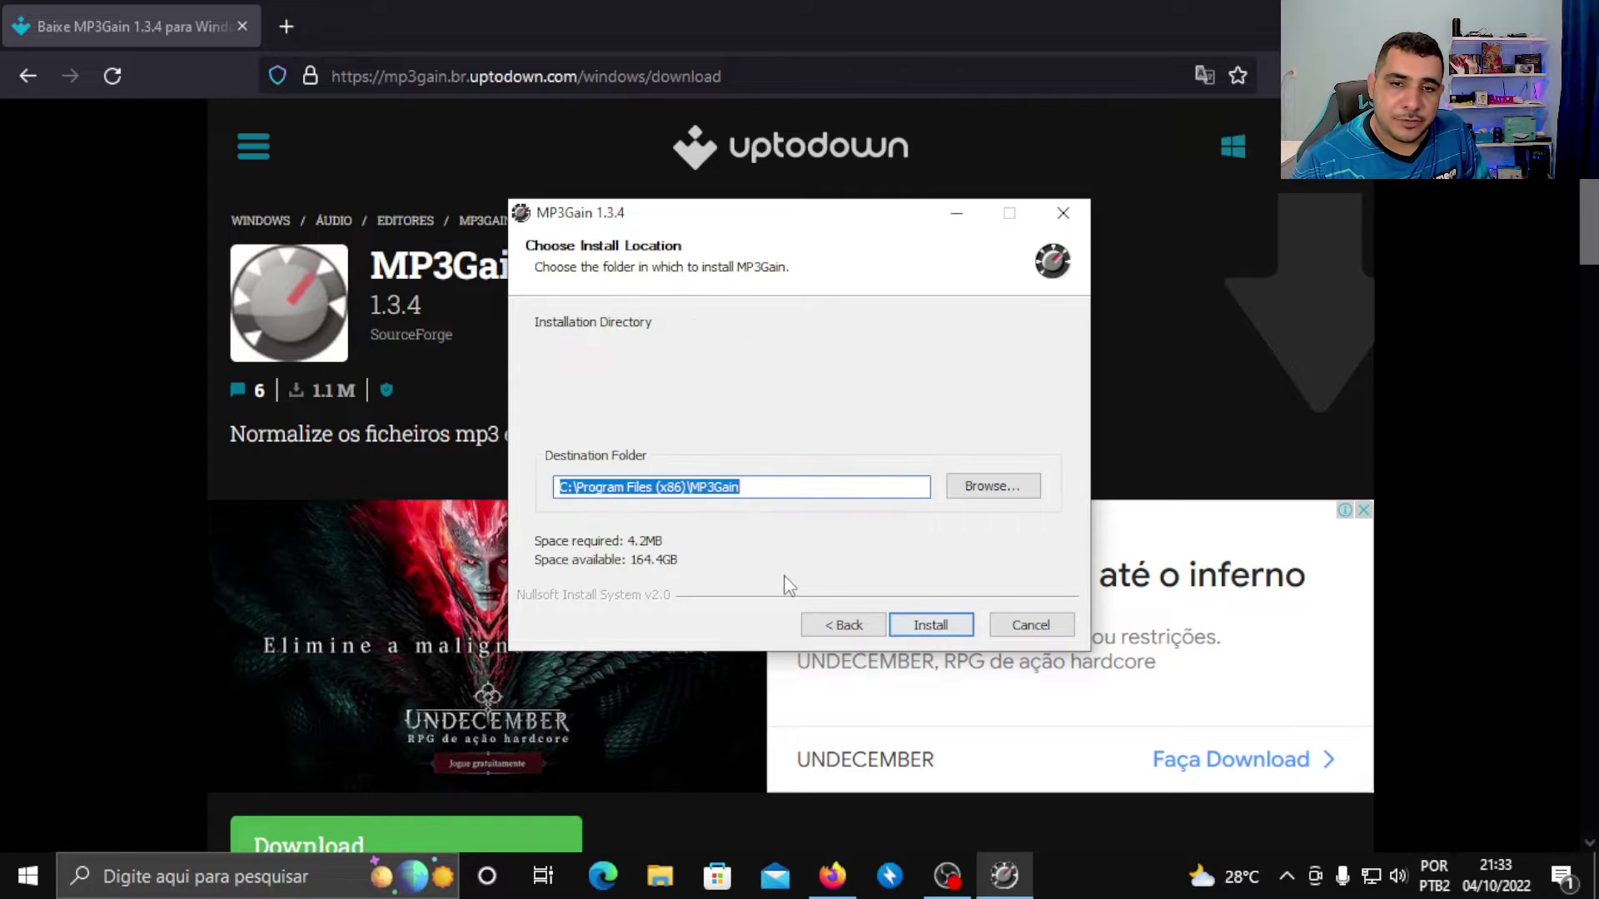
{"action": "left_click", "coordinate": [928, 631]}
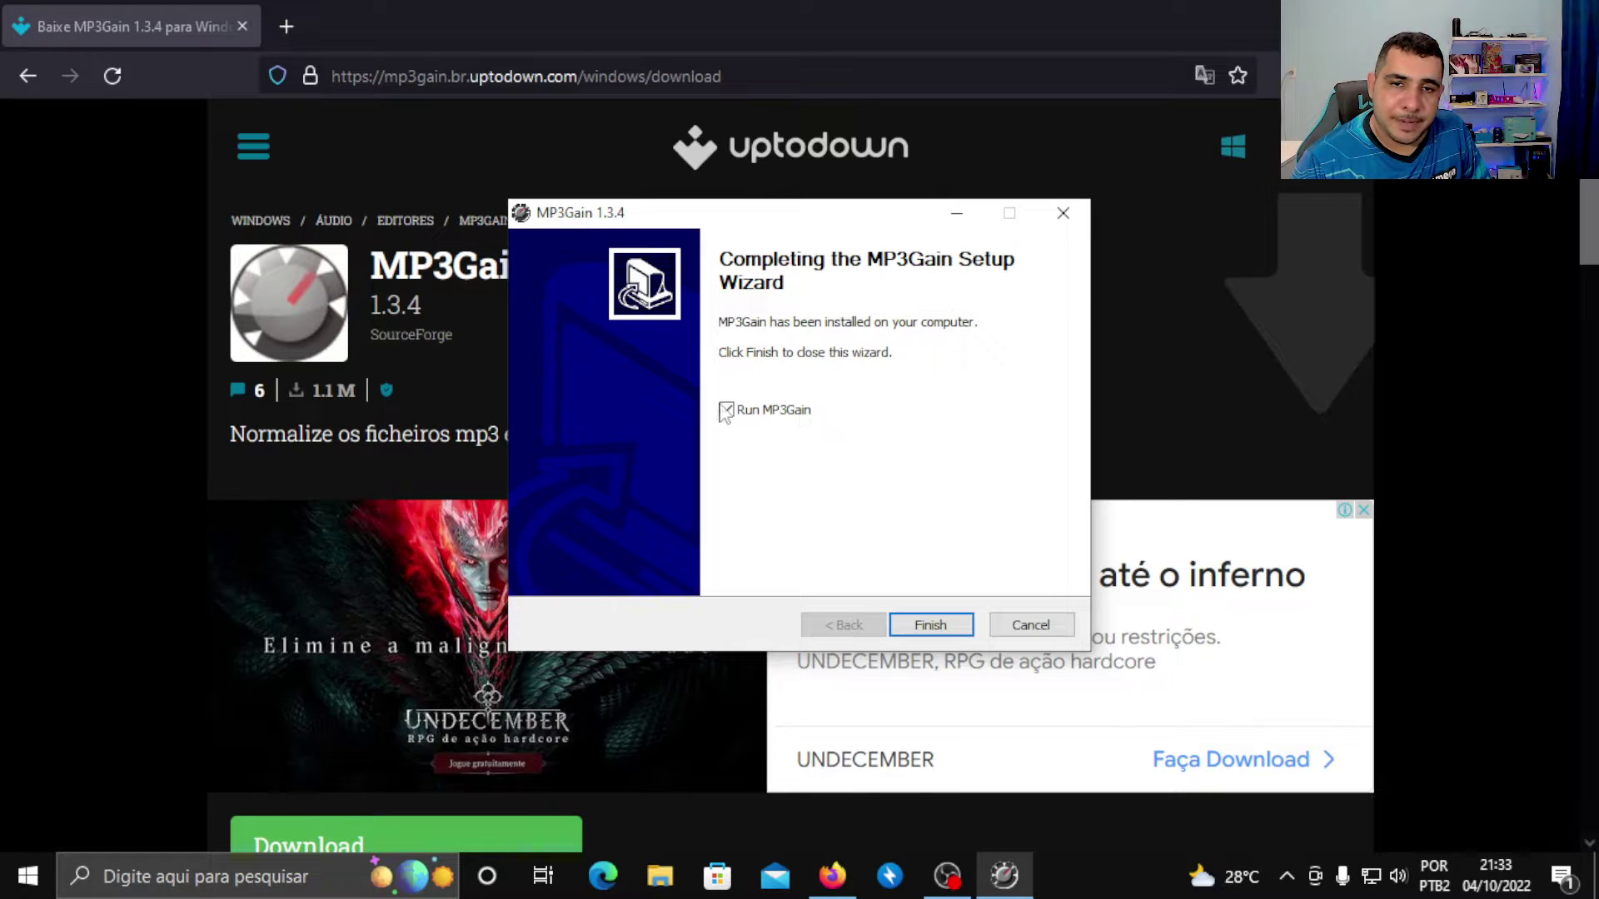
{"action": "left_click", "coordinate": [930, 625]}
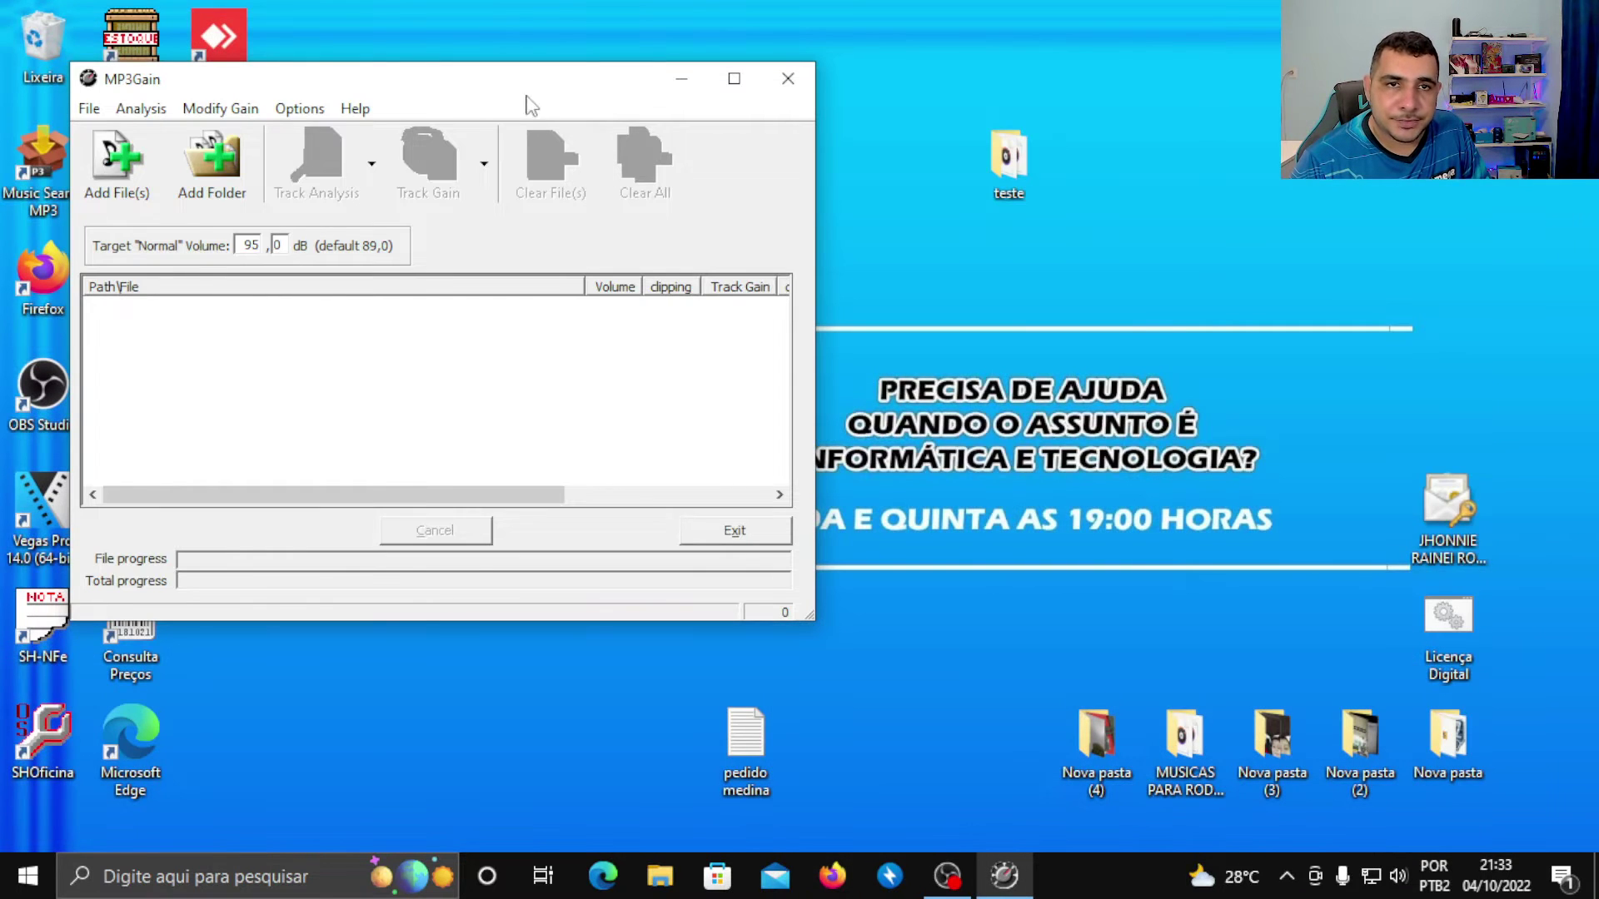
- Switch to Sound Forge Pro 11.0 and load the Born a Rockstar and Window Demons MP3 files from the desktop folder teste
{"action": "left_click_drag", "start_coordinate": [527, 97], "coordinate": [1276, 205]}
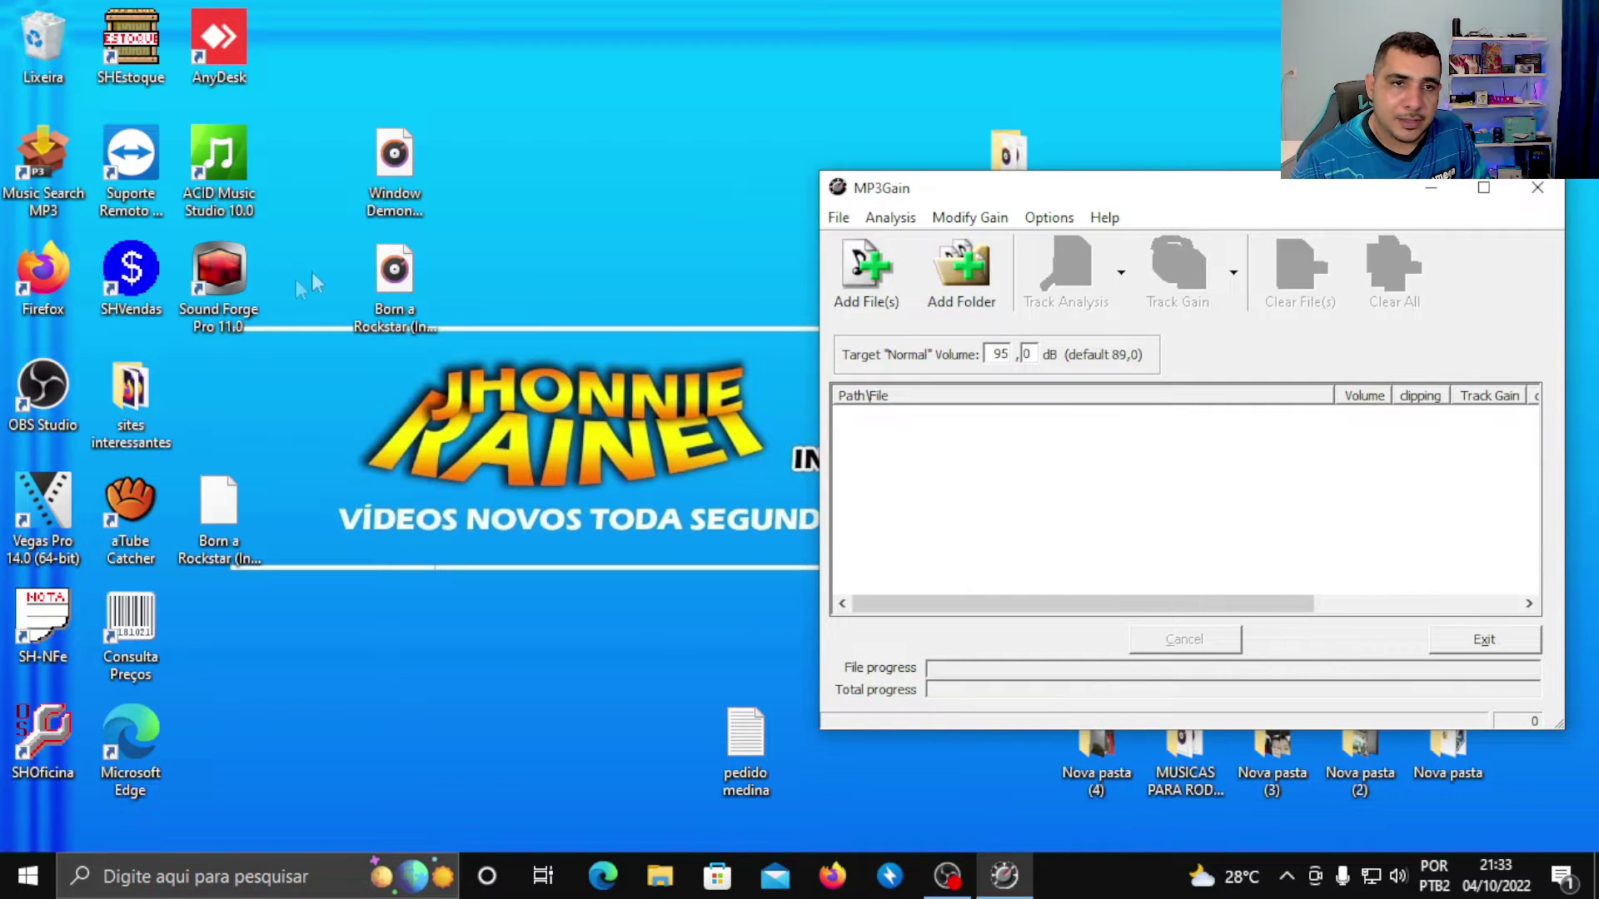
{"action": "double_click", "coordinate": [224, 277]}
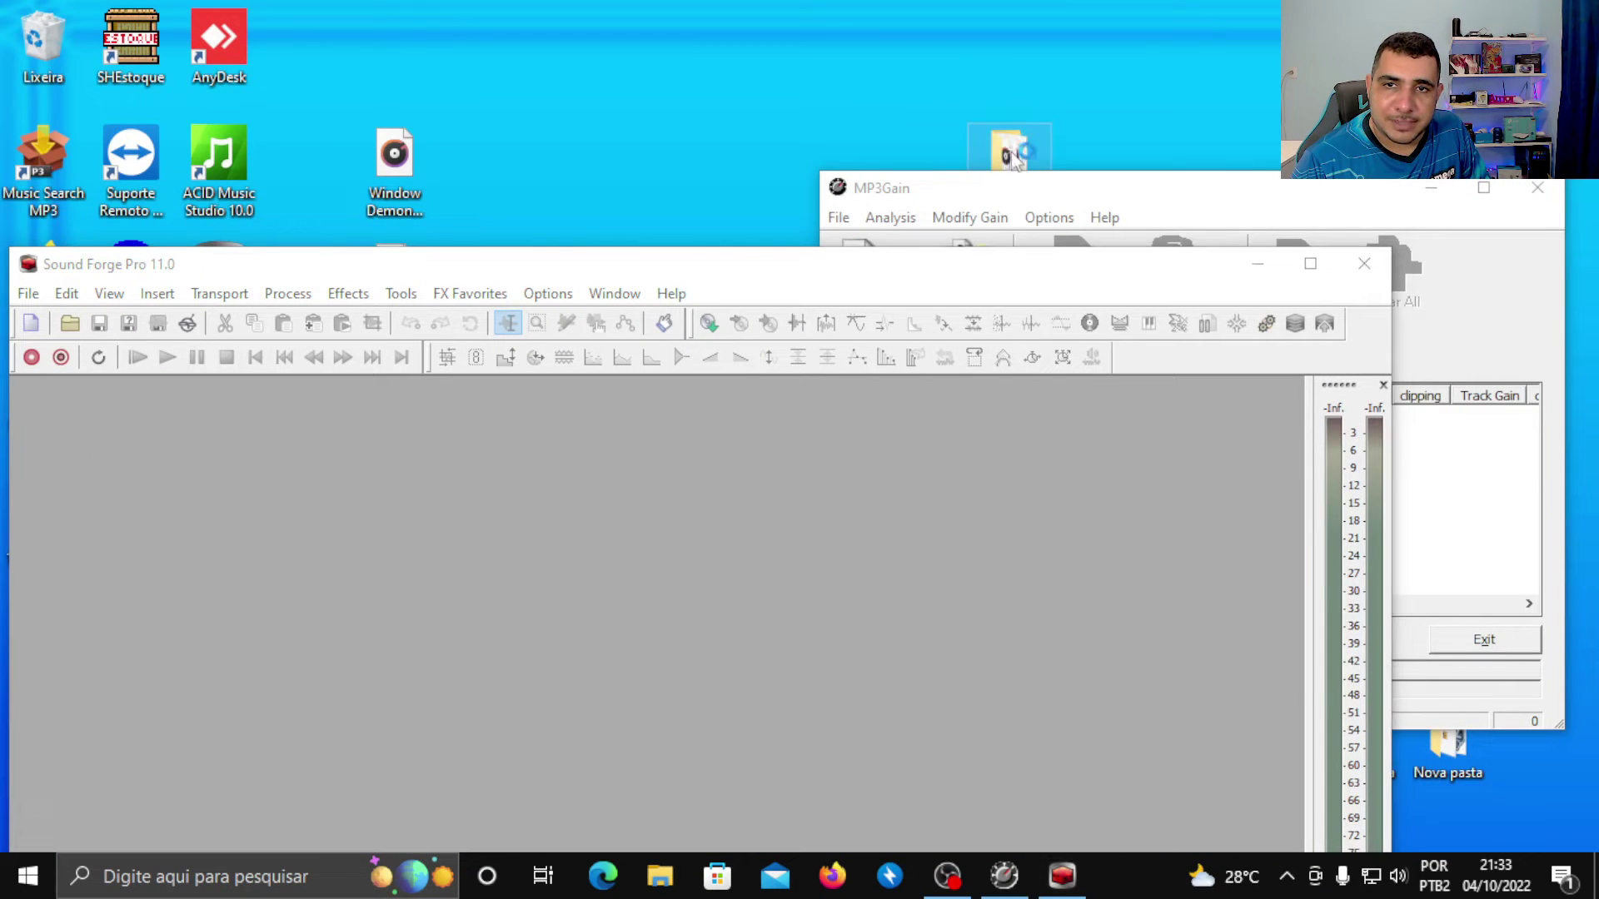
{"action": "left_click_drag", "start_coordinate": [1014, 158], "coordinate": [912, 52]}
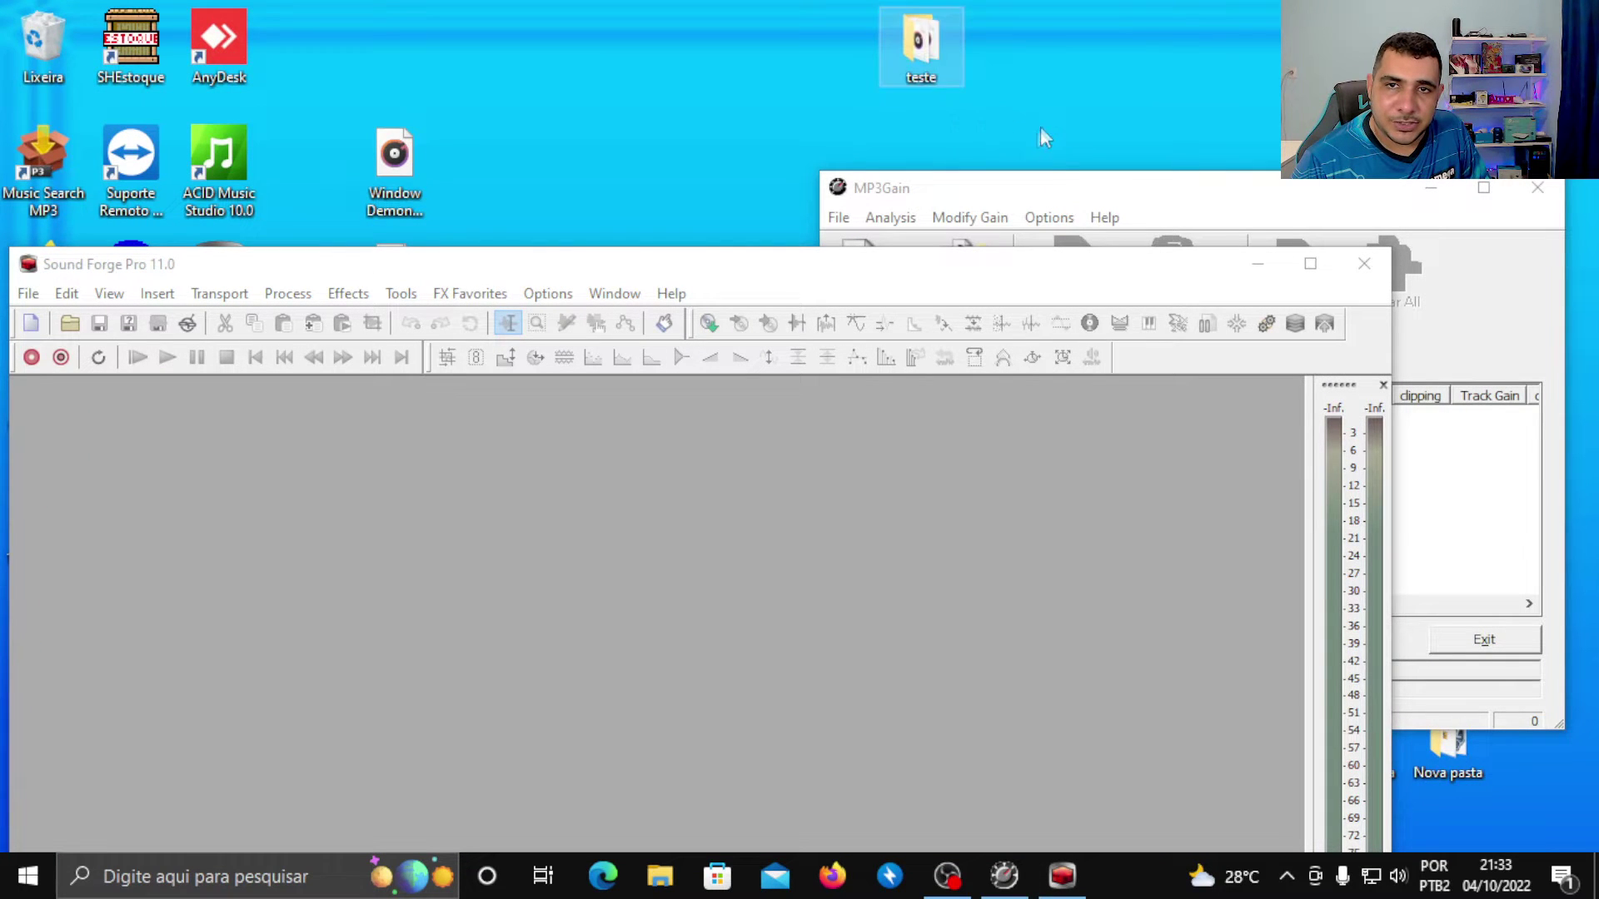
{"action": "double_click", "coordinate": [918, 52]}
{"action": "left_click_drag", "start_coordinate": [932, 387], "coordinate": [495, 470]}
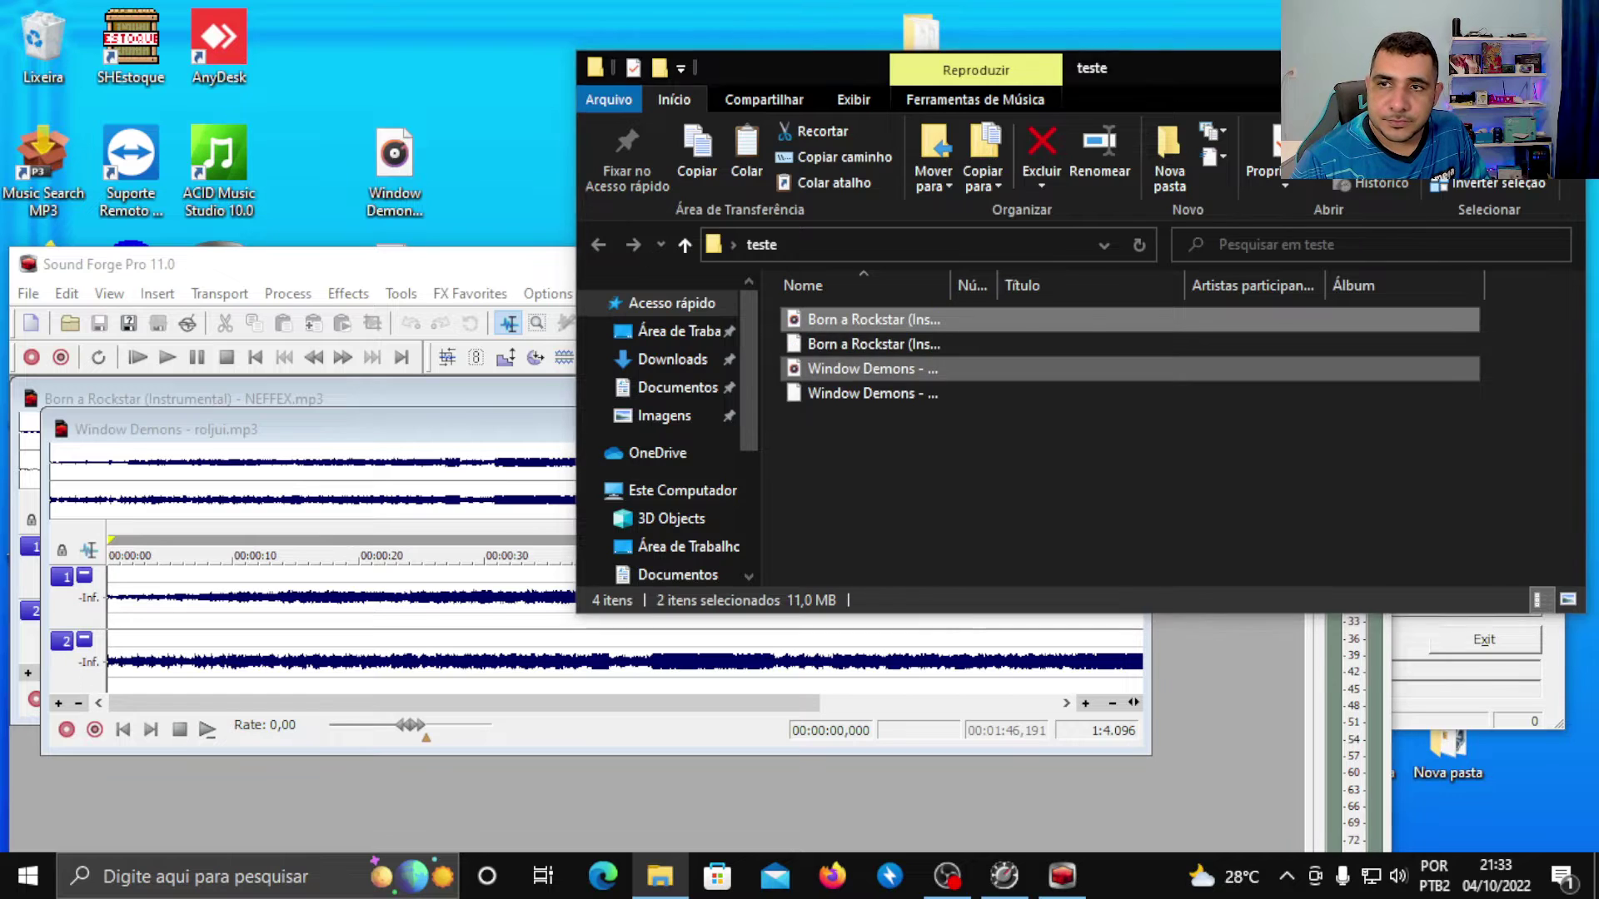
- Close the teste folder and arrange the two waveform windows one above the other for comparison
{"action": "key", "text": "alt+F4"}
{"action": "left_click_drag", "start_coordinate": [931, 275], "coordinate": [1058, 107]}
{"action": "left_click_drag", "start_coordinate": [739, 261], "coordinate": [768, 505]}
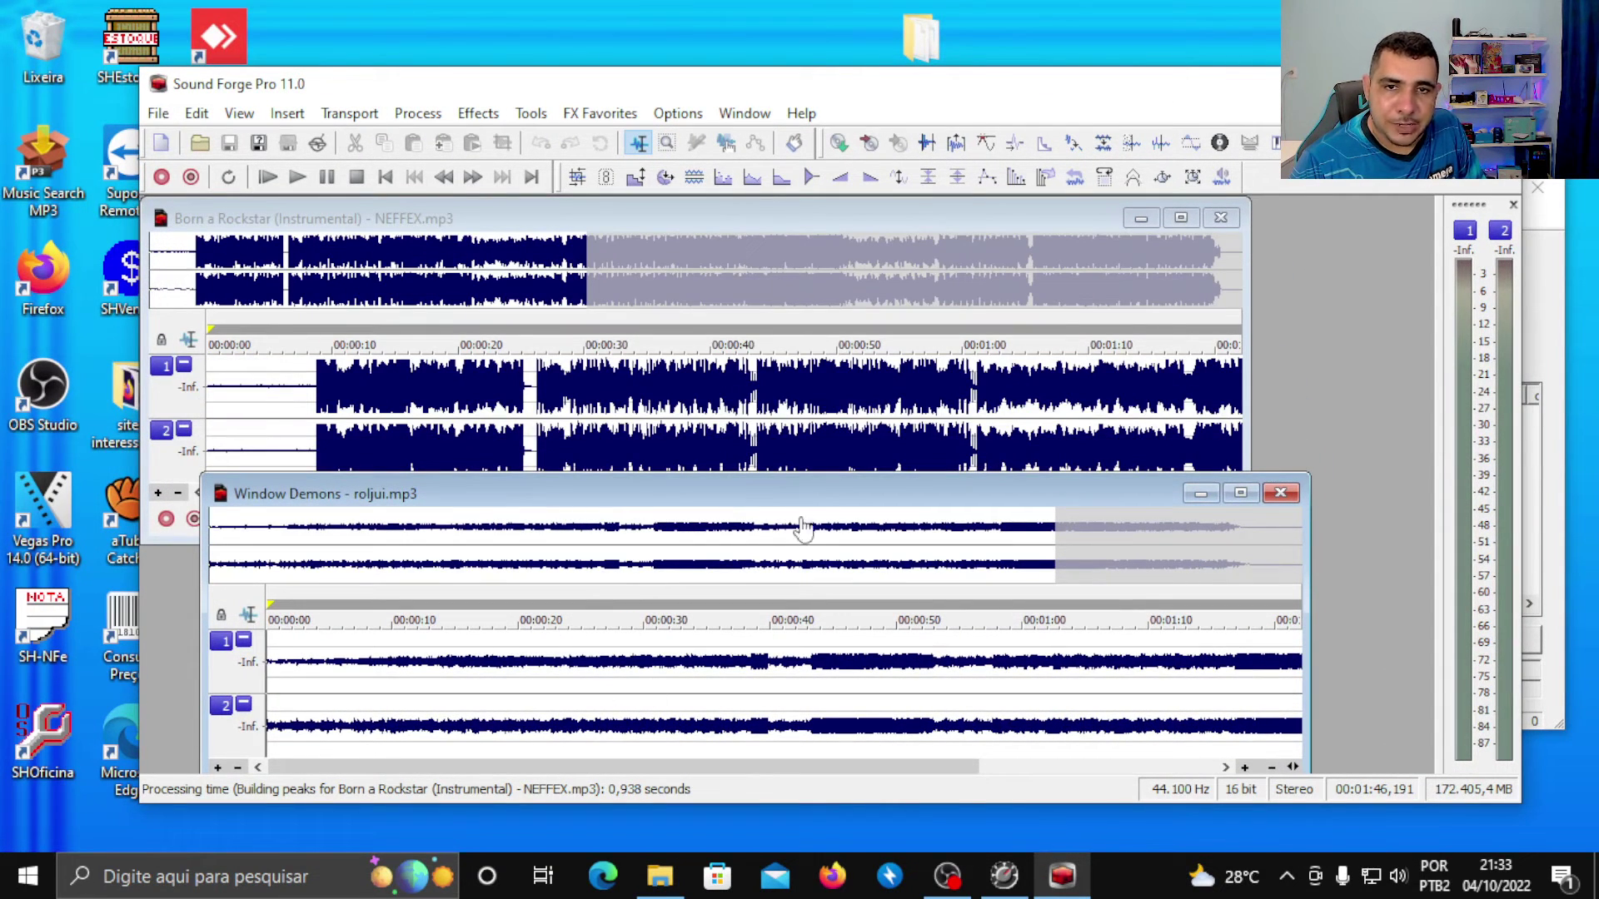
- Play Window Demons and Born a Rockstar from about 43 seconds and compare their levels on the peak meters
{"action": "left_click", "coordinate": [810, 666]}
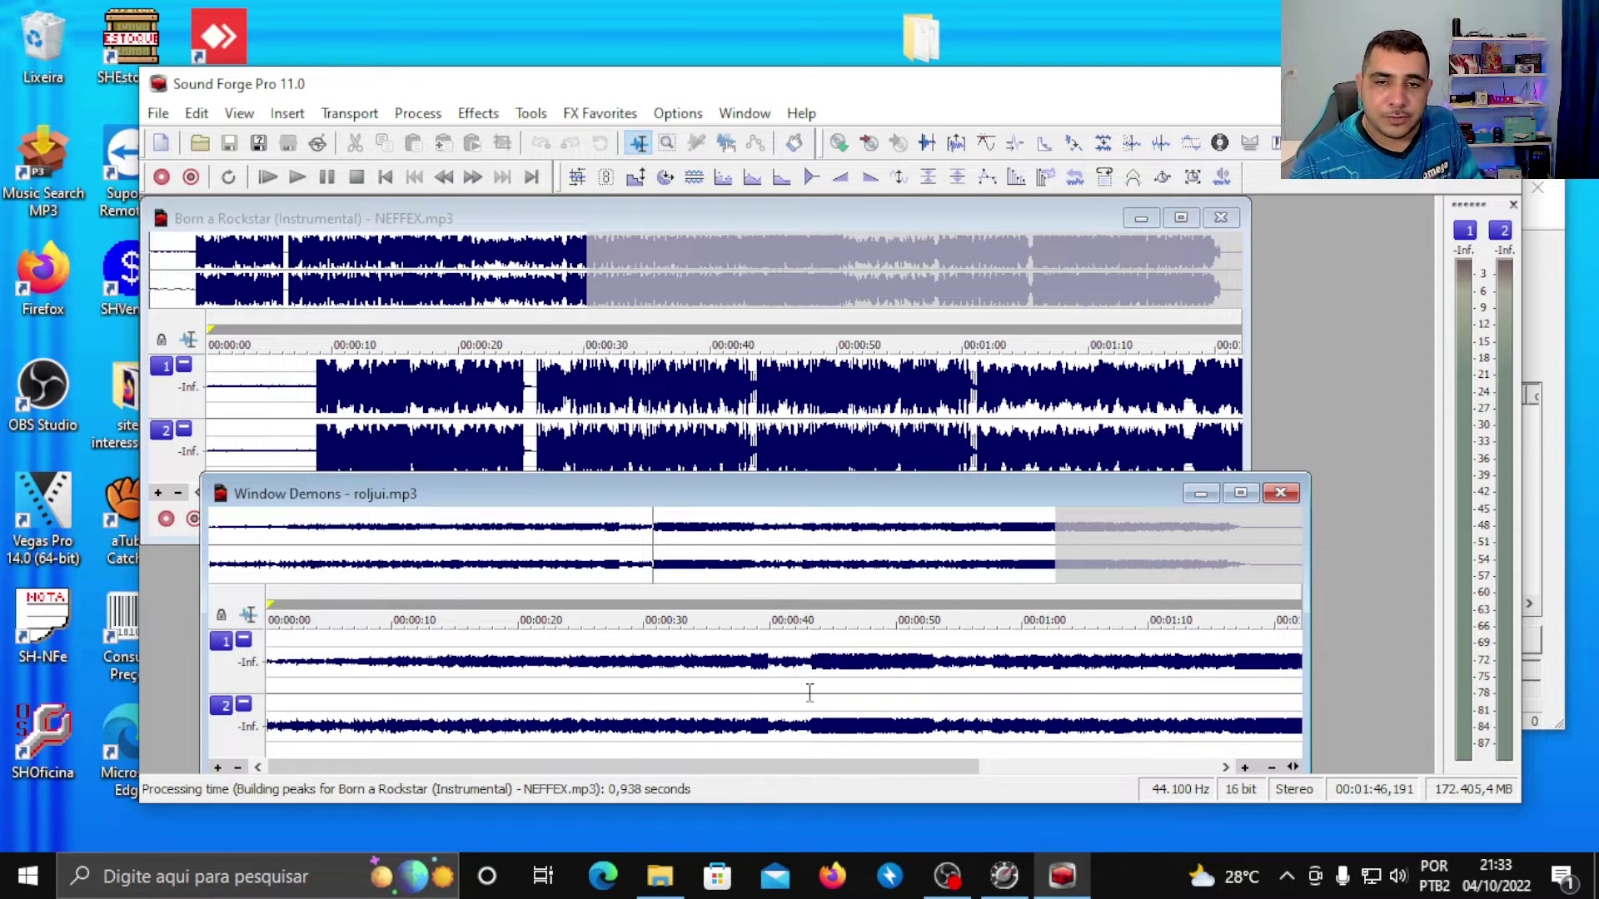
{"action": "key", "text": "space"}
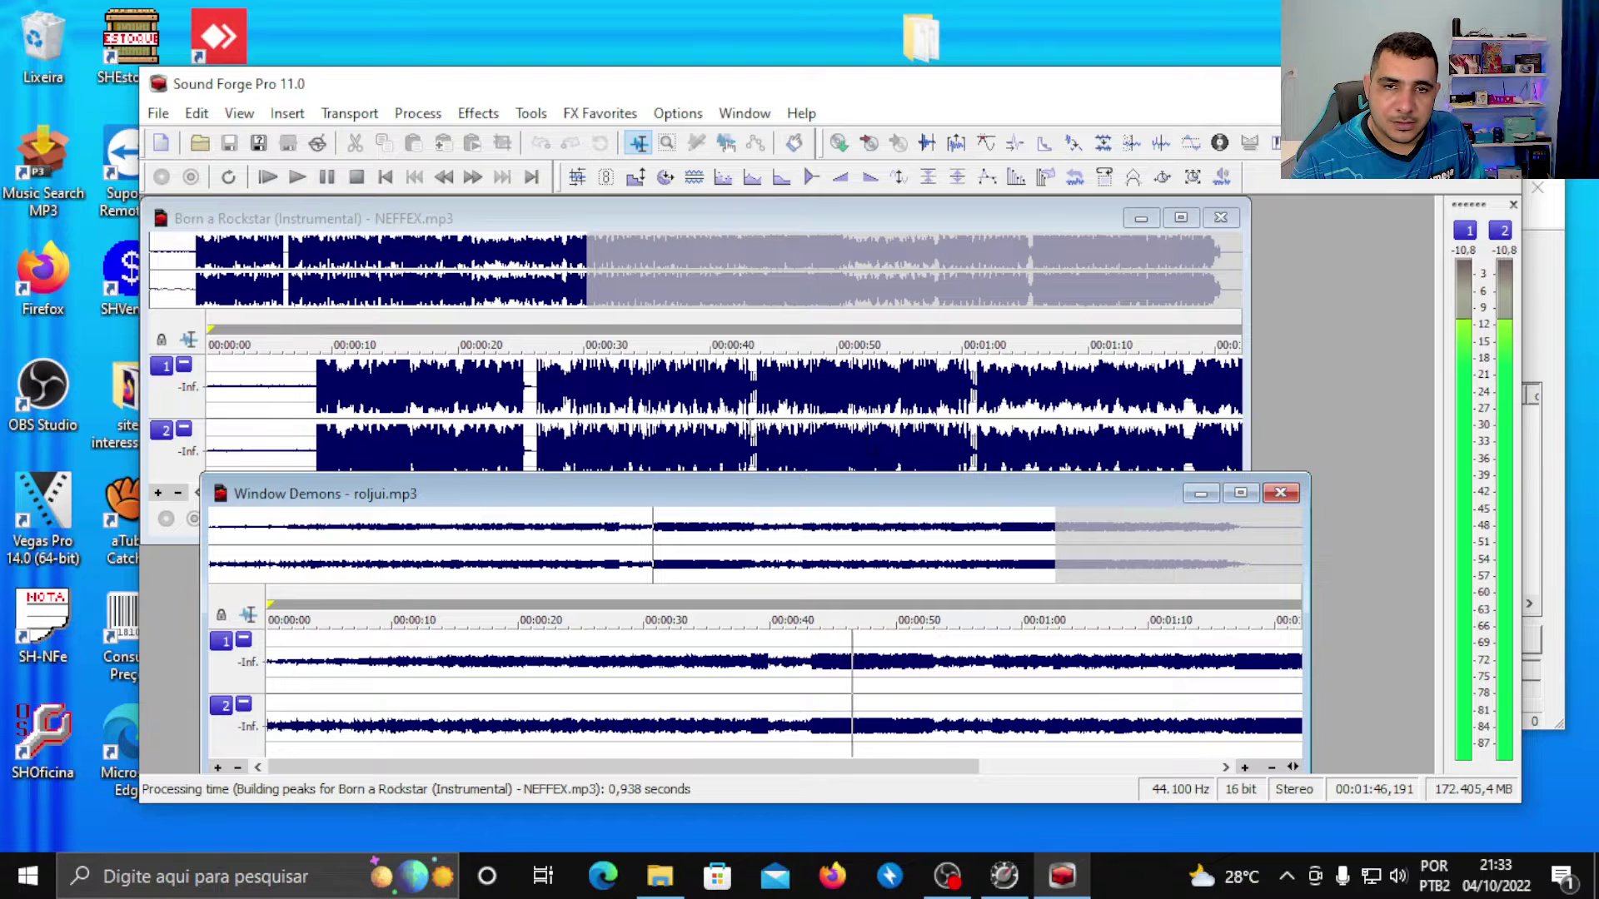
{"action": "left_click", "coordinate": [757, 417]}
{"action": "key", "text": "space"}
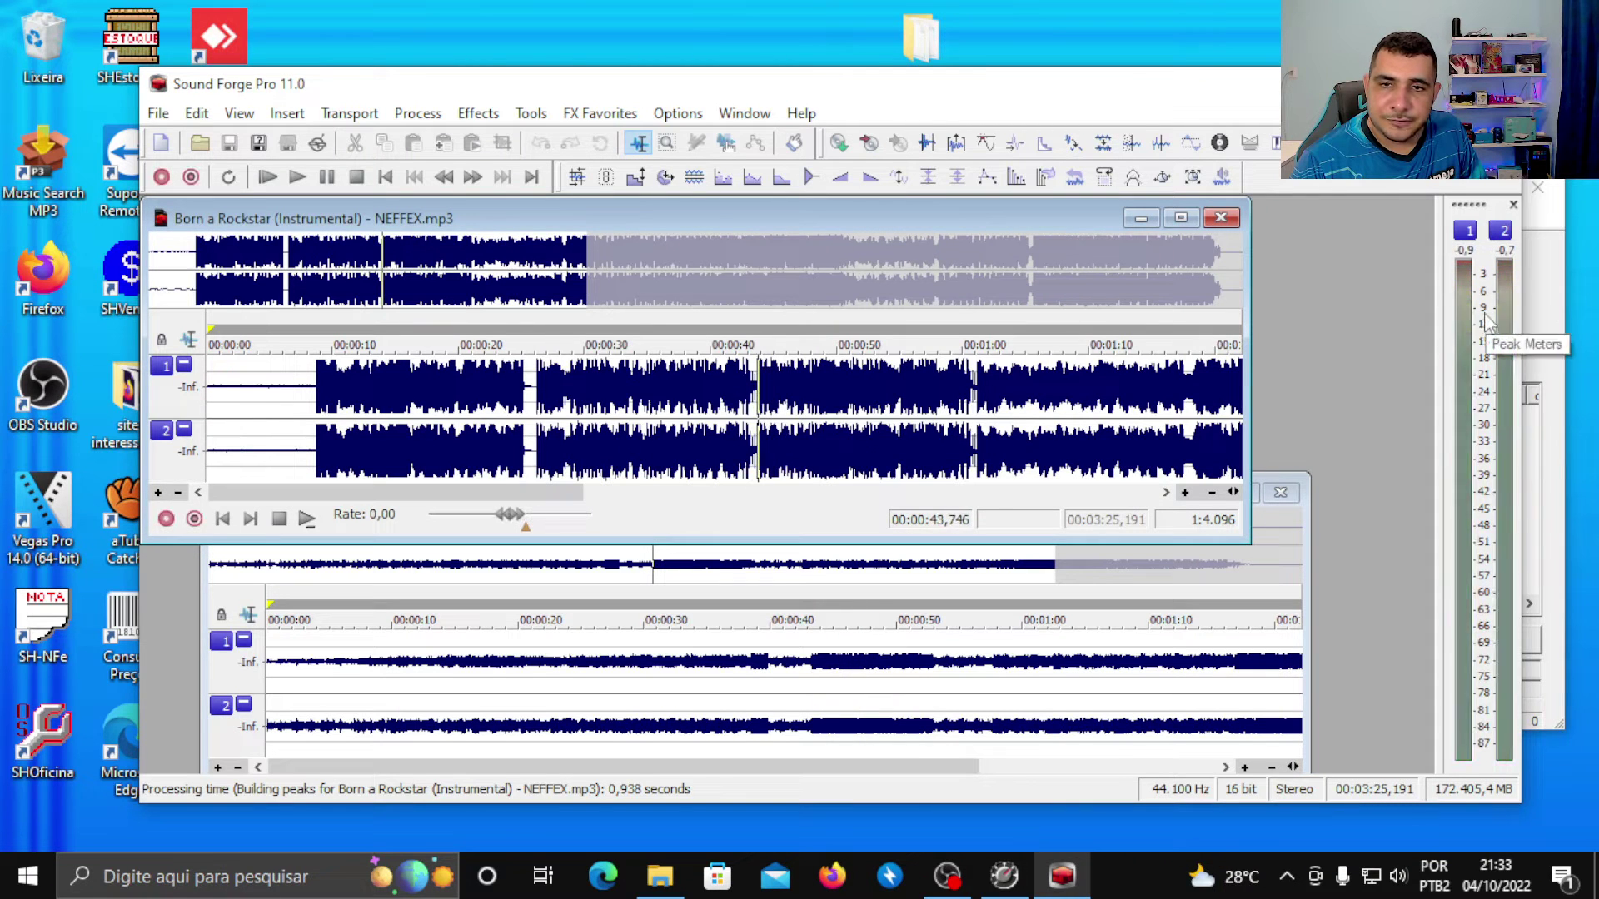
{"action": "key", "text": "space"}
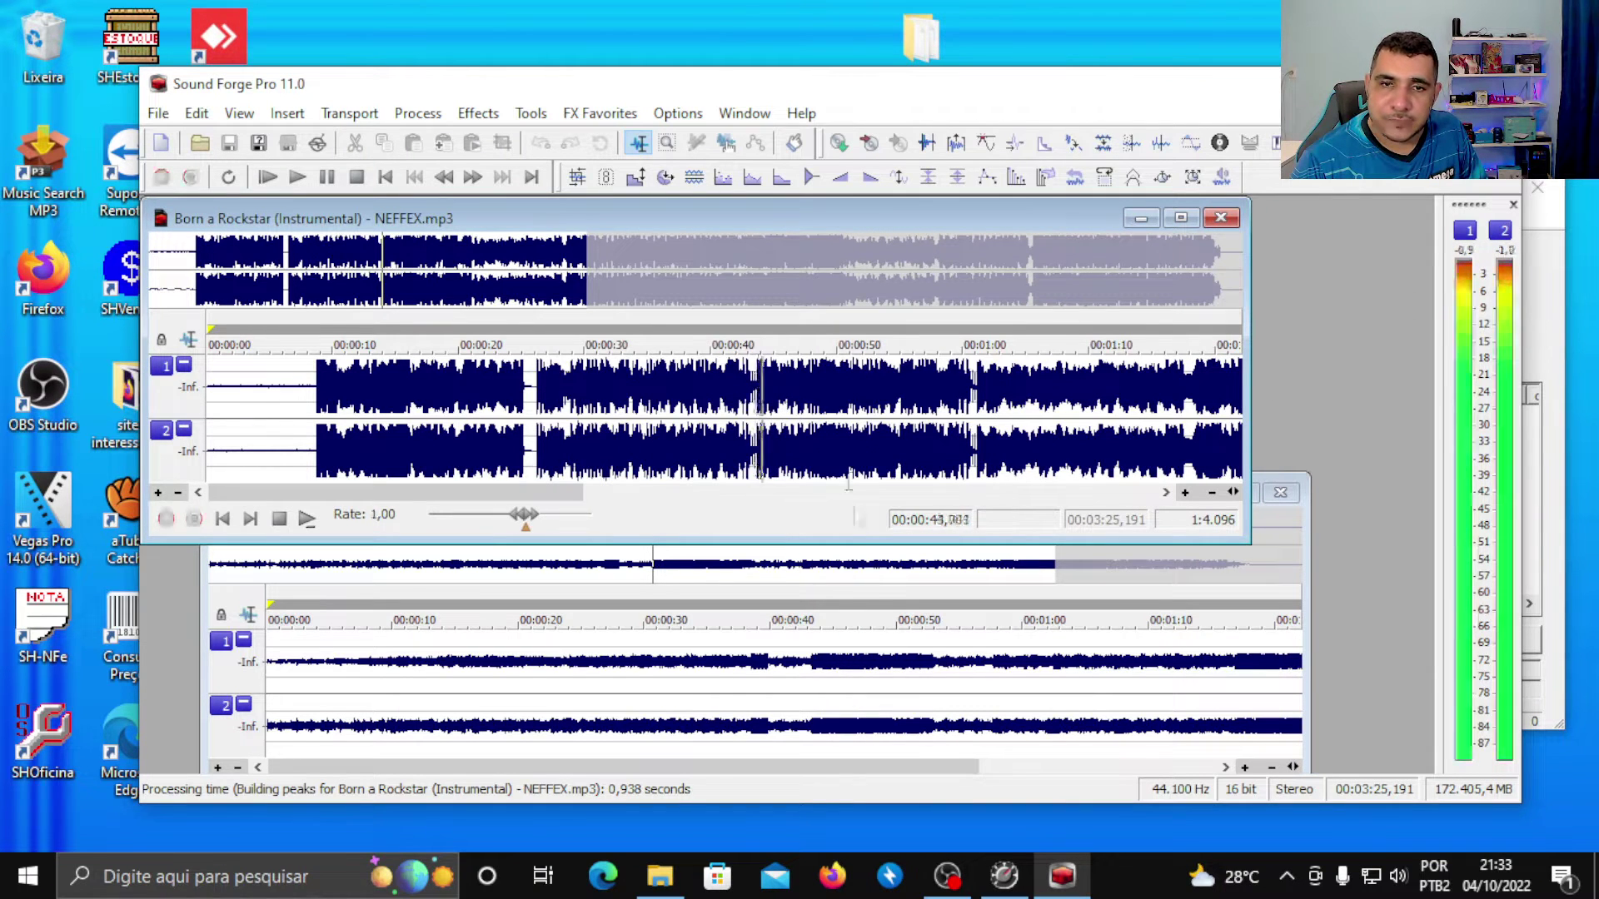
{"action": "left_click", "coordinate": [836, 707]}
{"action": "key", "text": "space"}
{"action": "key", "text": "space"}
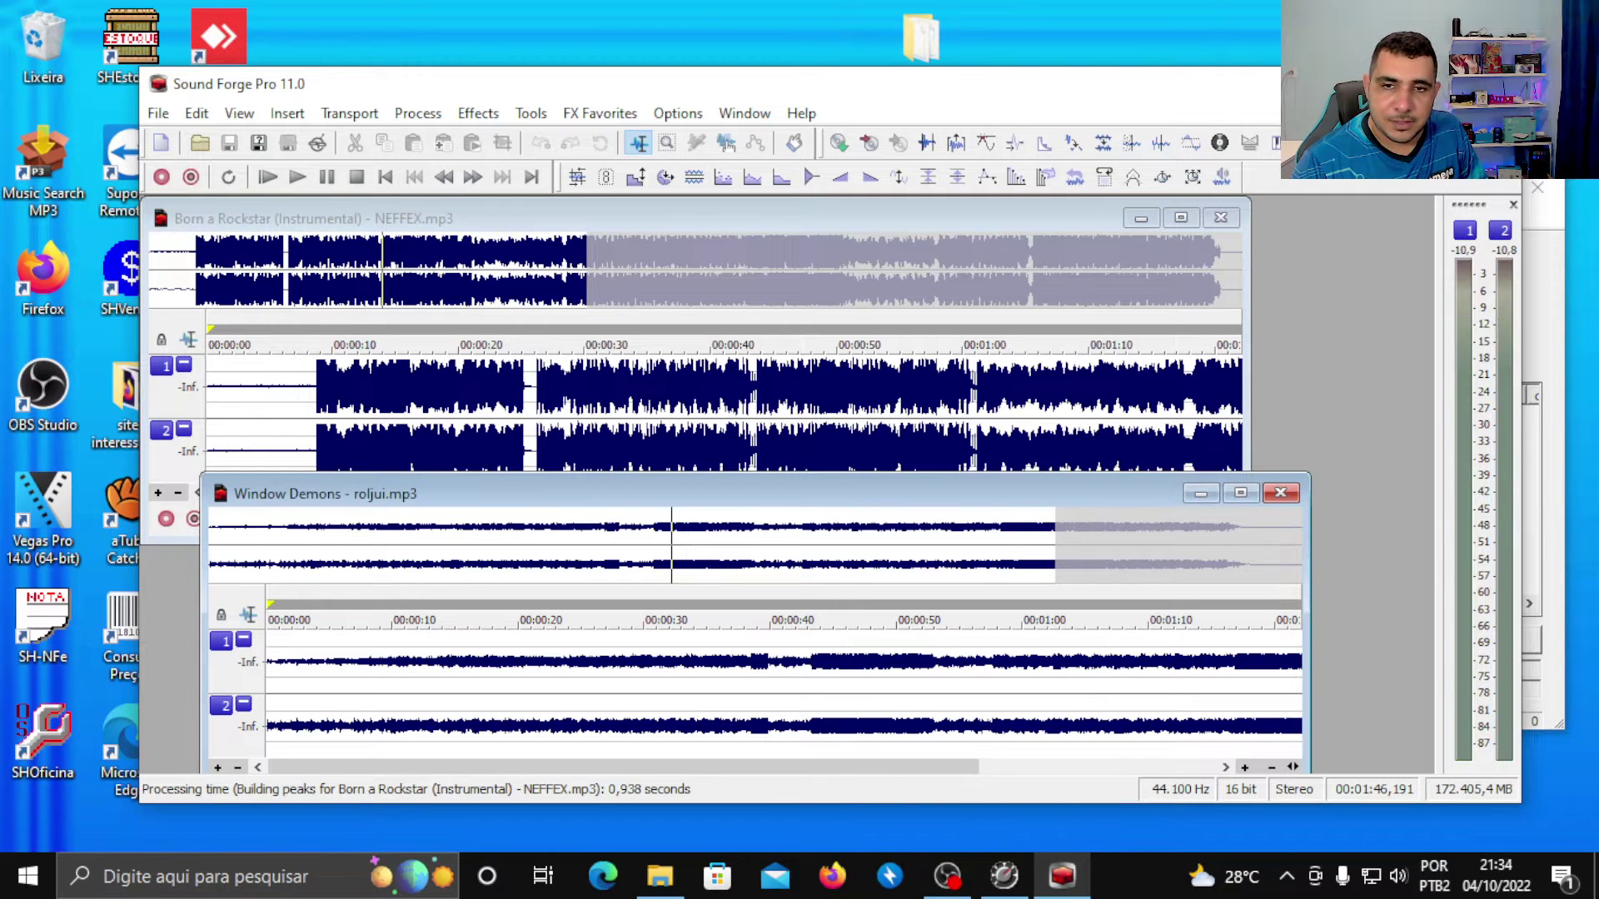
- Close both audio files and exit Sound Forge Pro
{"action": "left_click", "coordinate": [1280, 493]}
{"action": "left_click", "coordinate": [1224, 217]}
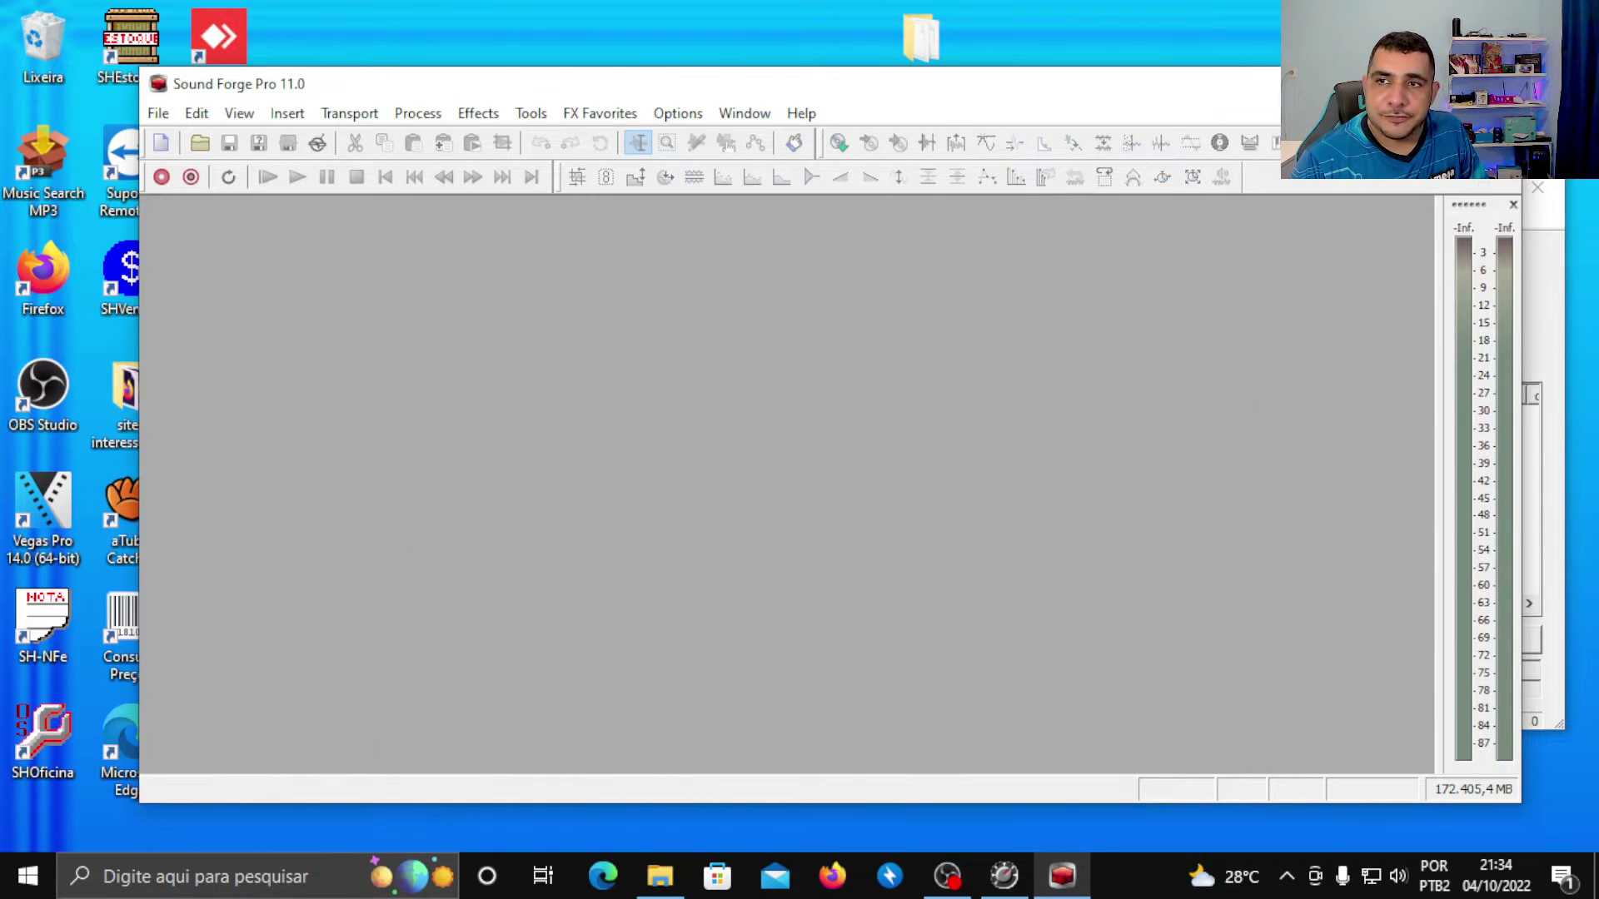
{"action": "left_click", "coordinate": [1499, 83]}
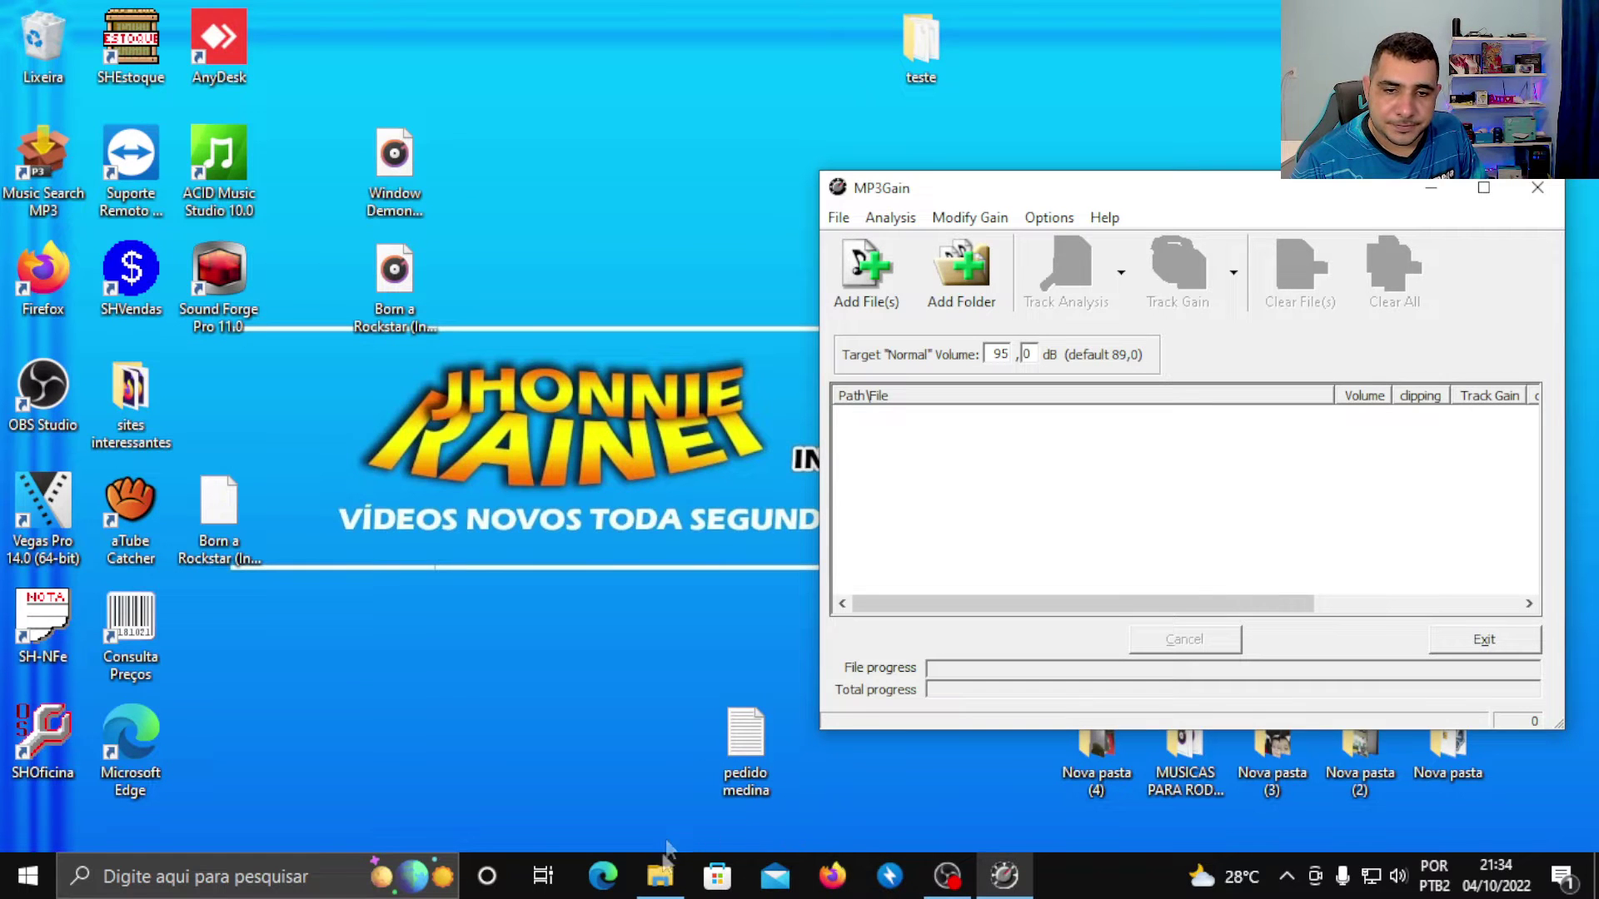
- Set MP3Gain's target normal volume to 89 dB and add the desktop folder teste to the file list
{"action": "left_click_drag", "start_coordinate": [1057, 192], "coordinate": [360, 108]}
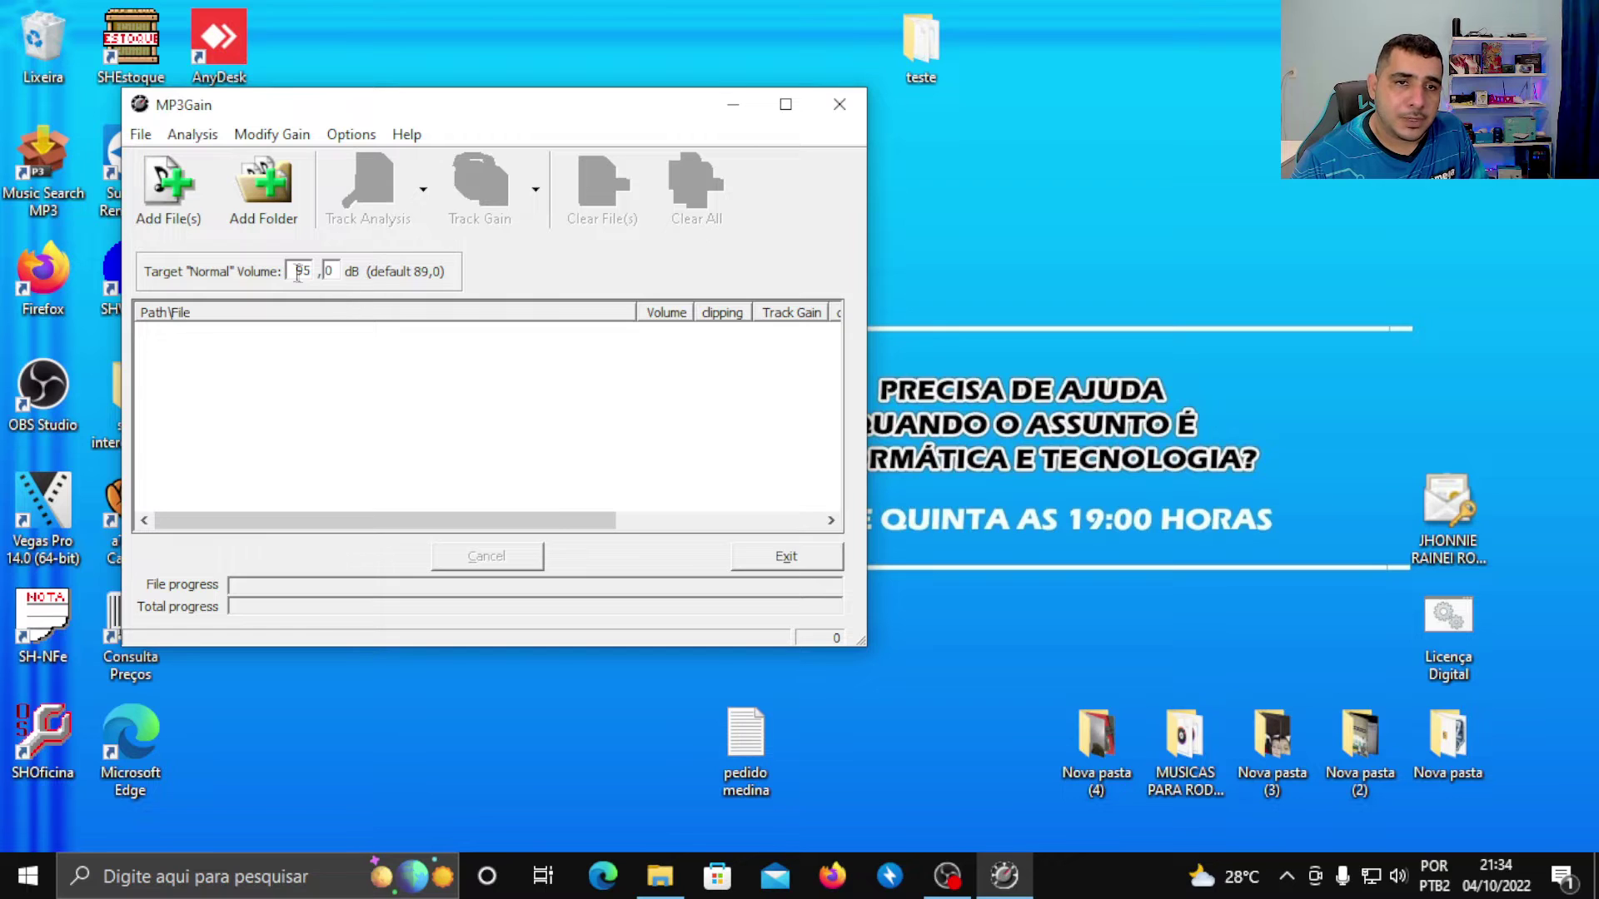
{"action": "left_click_drag", "start_coordinate": [295, 270], "coordinate": [323, 273]}
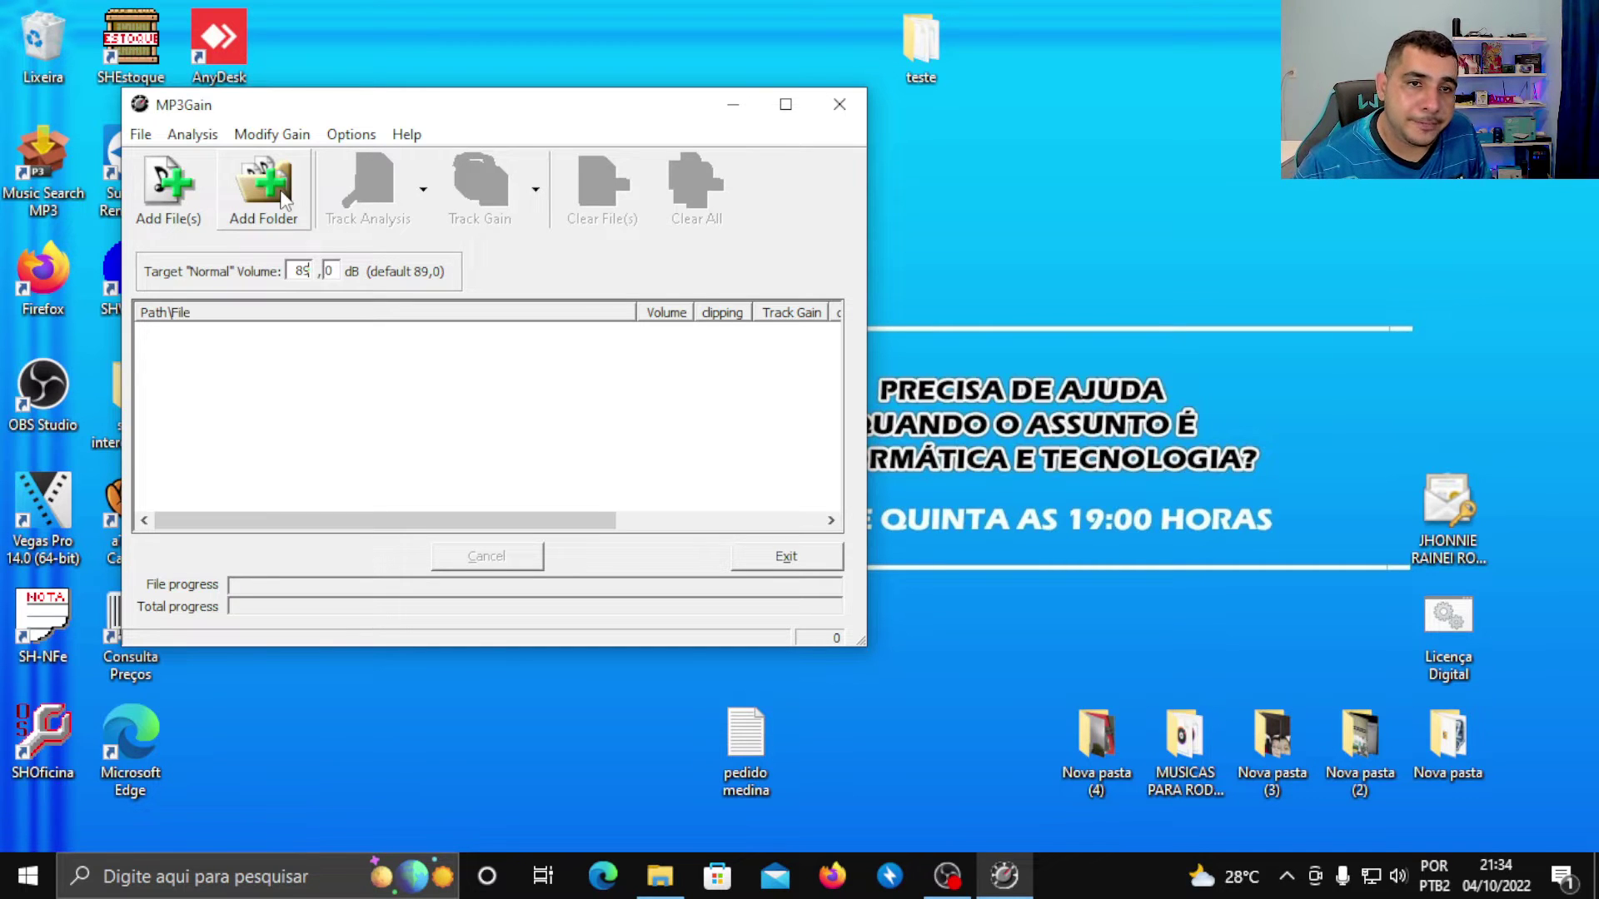
{"action": "left_click", "coordinate": [263, 193]}
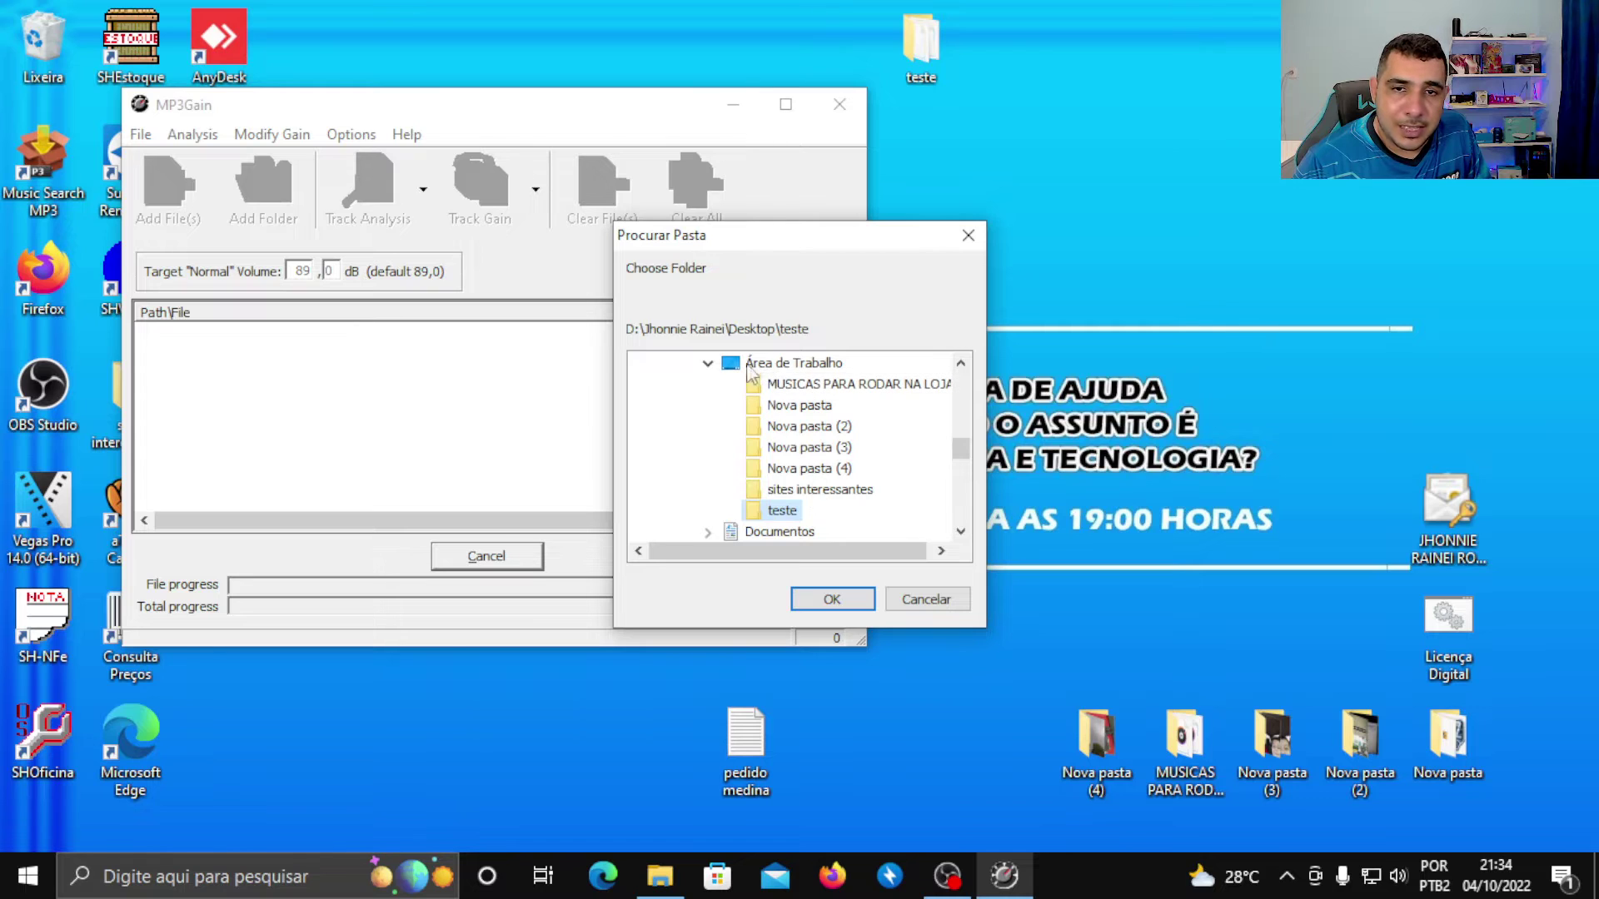
{"action": "mouse_move", "coordinate": [961, 452]}
{"action": "left_mouse_down"}
{"action": "mouse_move", "coordinate": [959, 422]}
{"action": "mouse_move", "coordinate": [960, 458]}
{"action": "left_mouse_up"}
{"action": "left_click", "coordinate": [773, 470]}
{"action": "left_click", "coordinate": [782, 448]}
{"action": "left_click", "coordinate": [833, 599]}
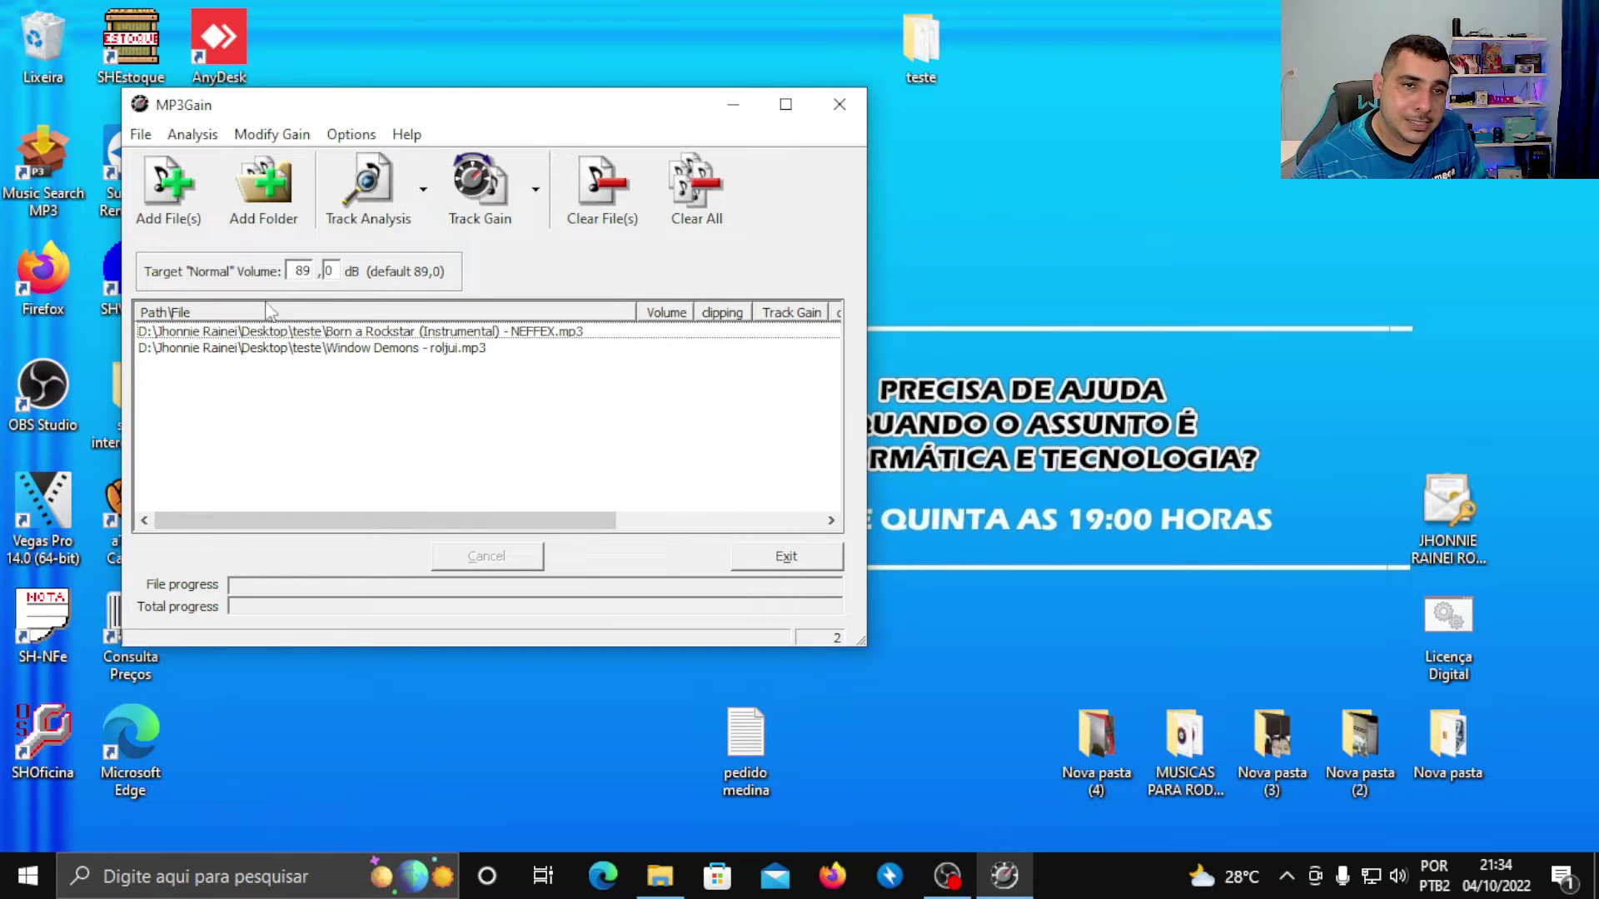
- Set the target normal volume to 95 dB, apply Track Gain to the listed MP3 files, and close MP3Gain
{"action": "left_click", "coordinate": [297, 272]}
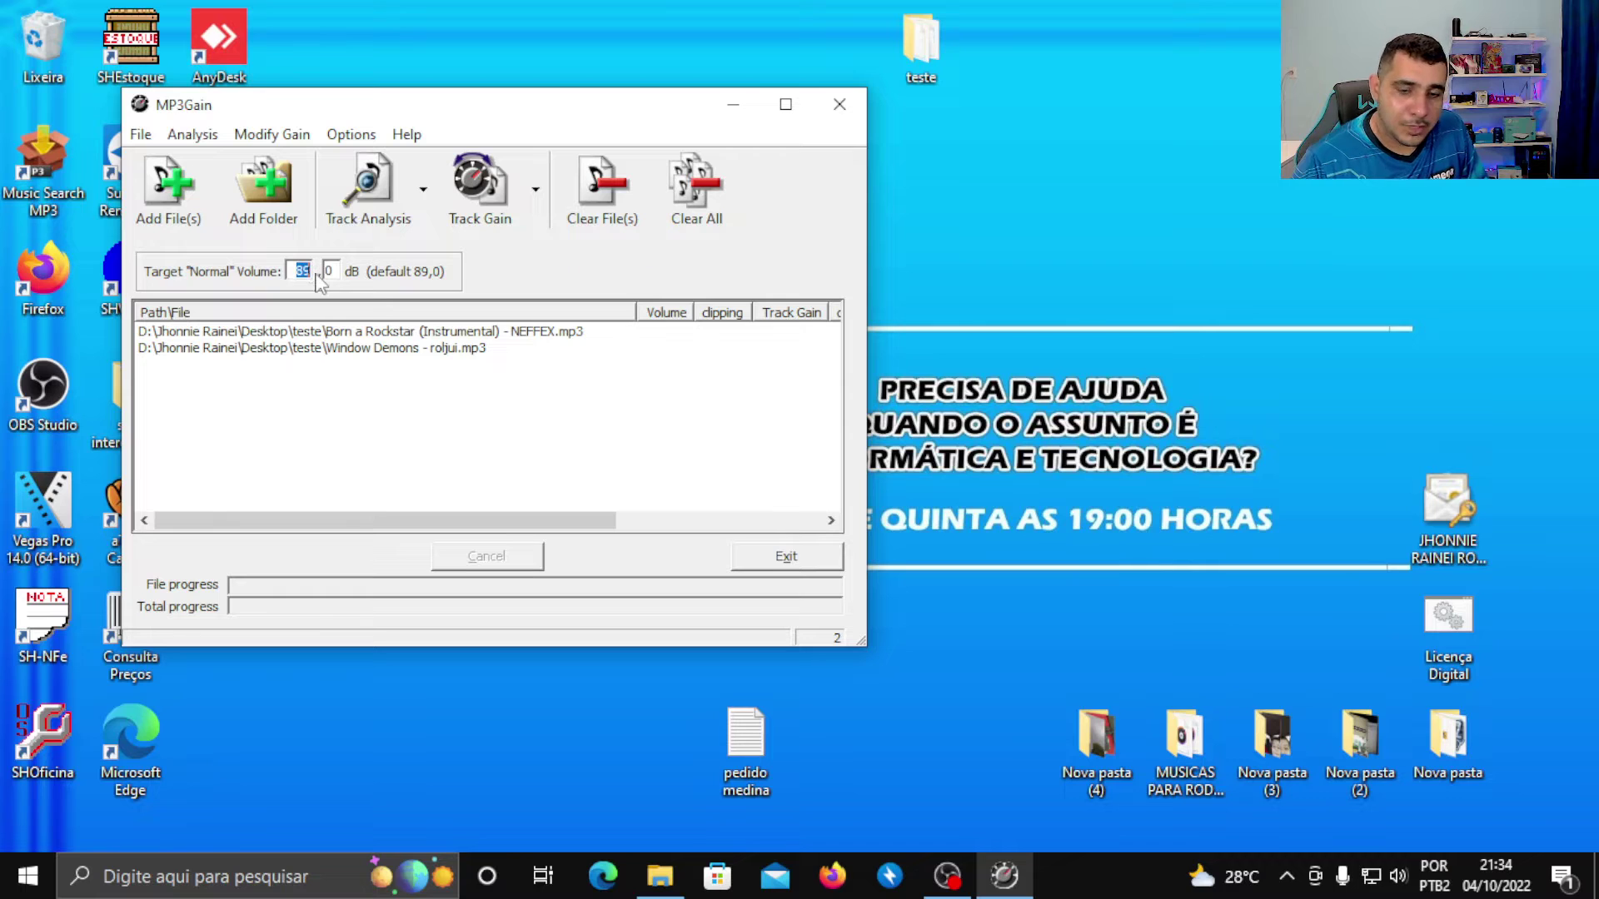
{"action": "type", "text": "95"}
{"action": "key", "text": "Tab"}
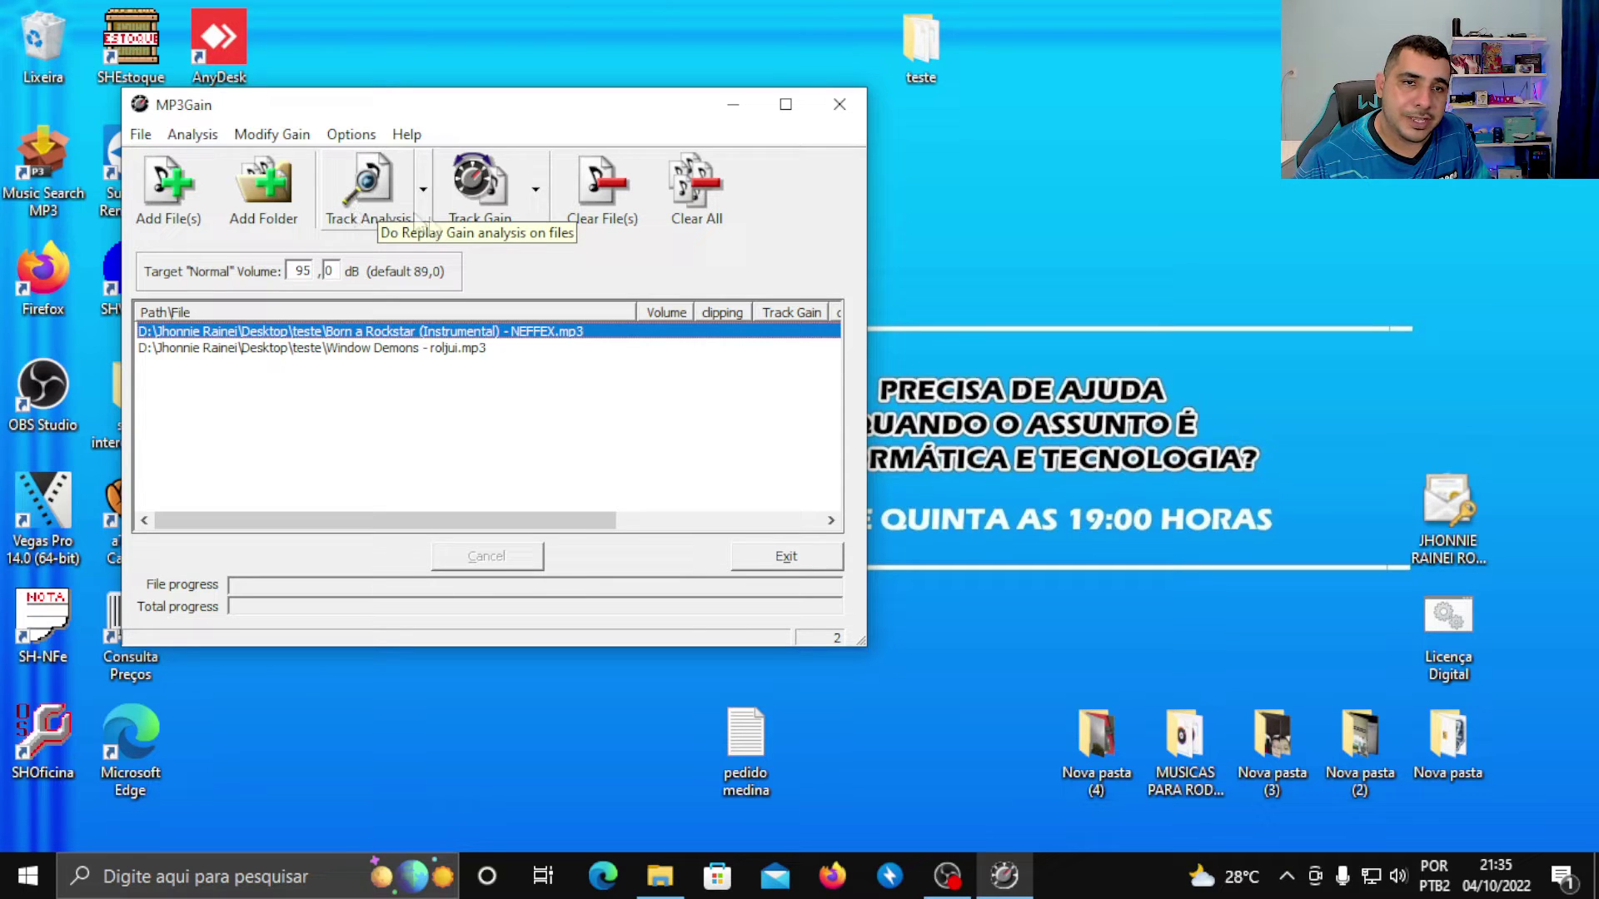
{"action": "left_click", "coordinate": [492, 188]}
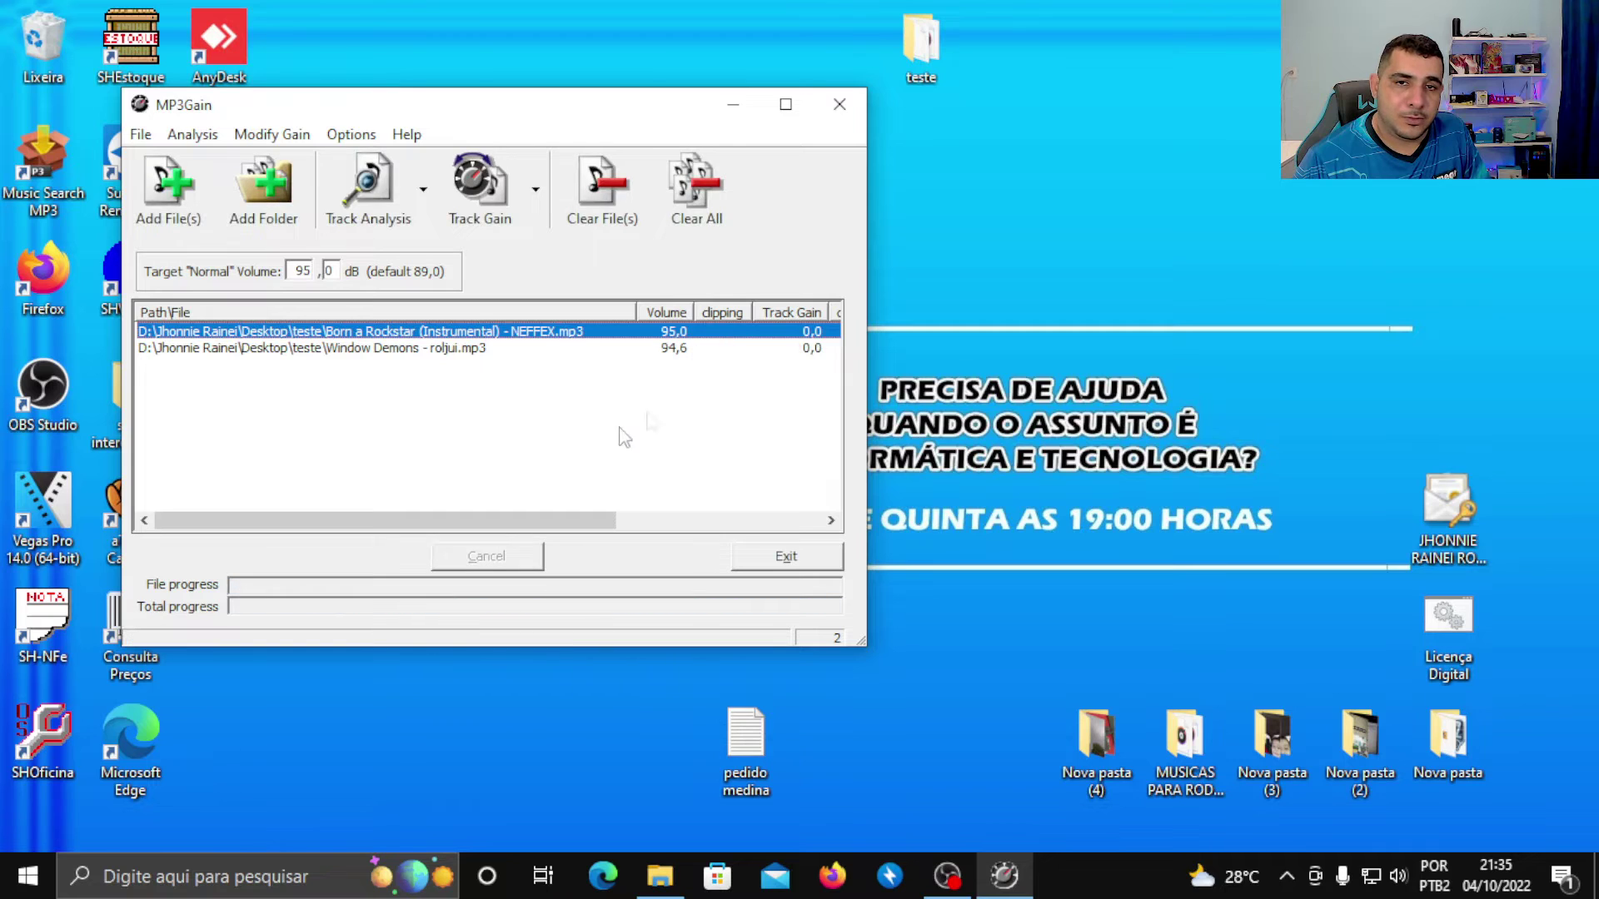
{"action": "left_click", "coordinate": [841, 120]}
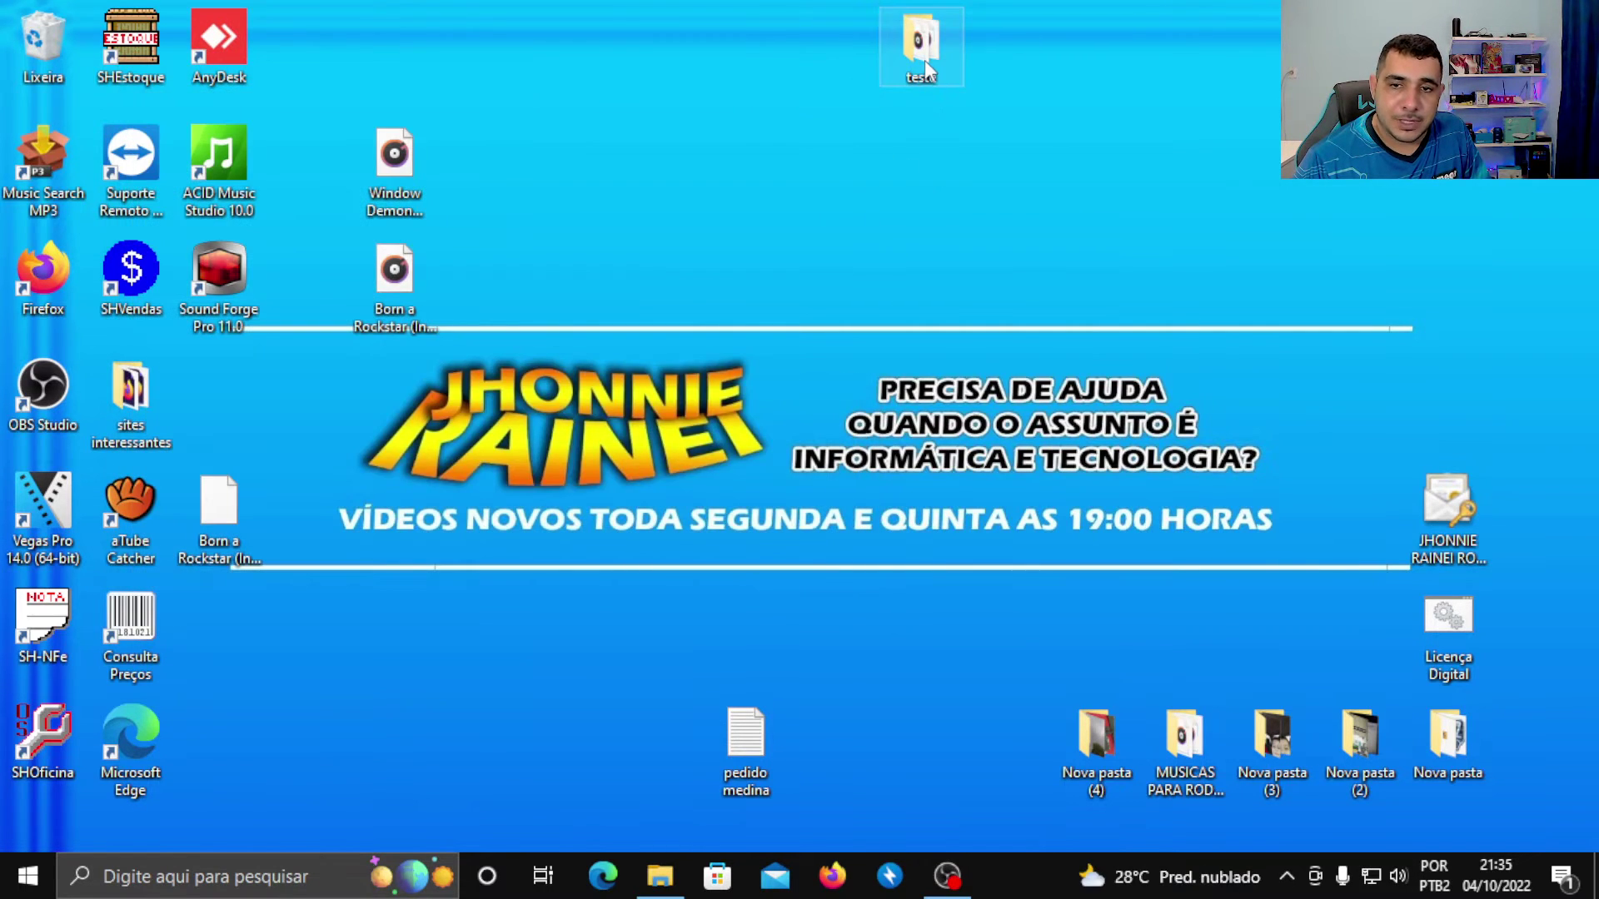
- Reopen the teste folder and Sound Forge Pro, and load the two gain-adjusted MP3 files into the editor
{"action": "double_click", "coordinate": [924, 60]}
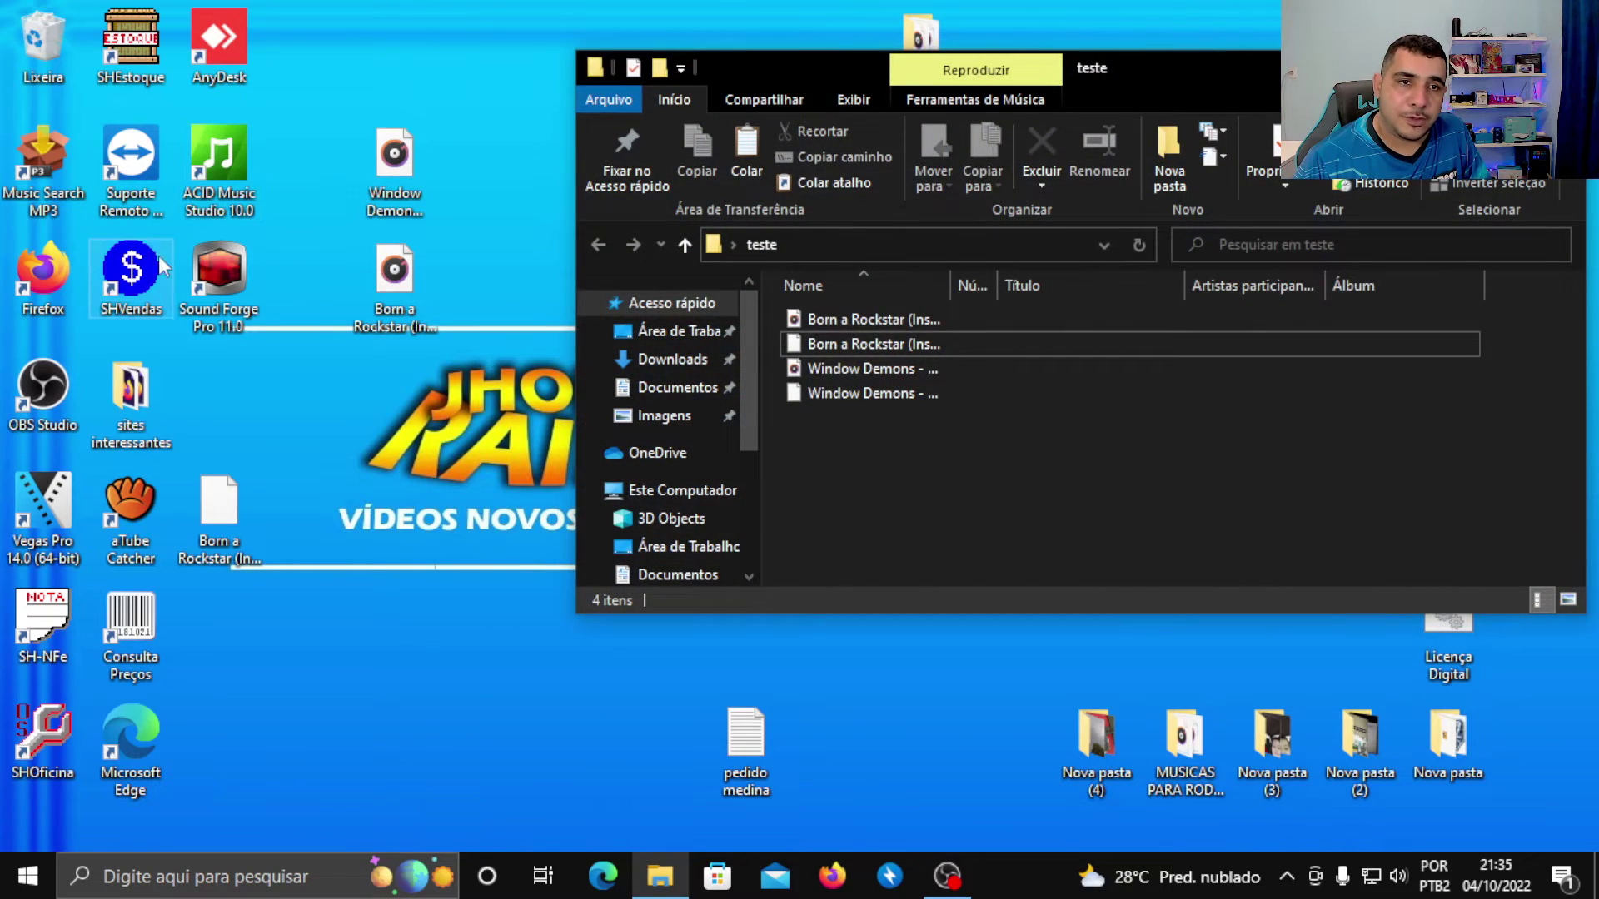
{"action": "double_click", "coordinate": [218, 271]}
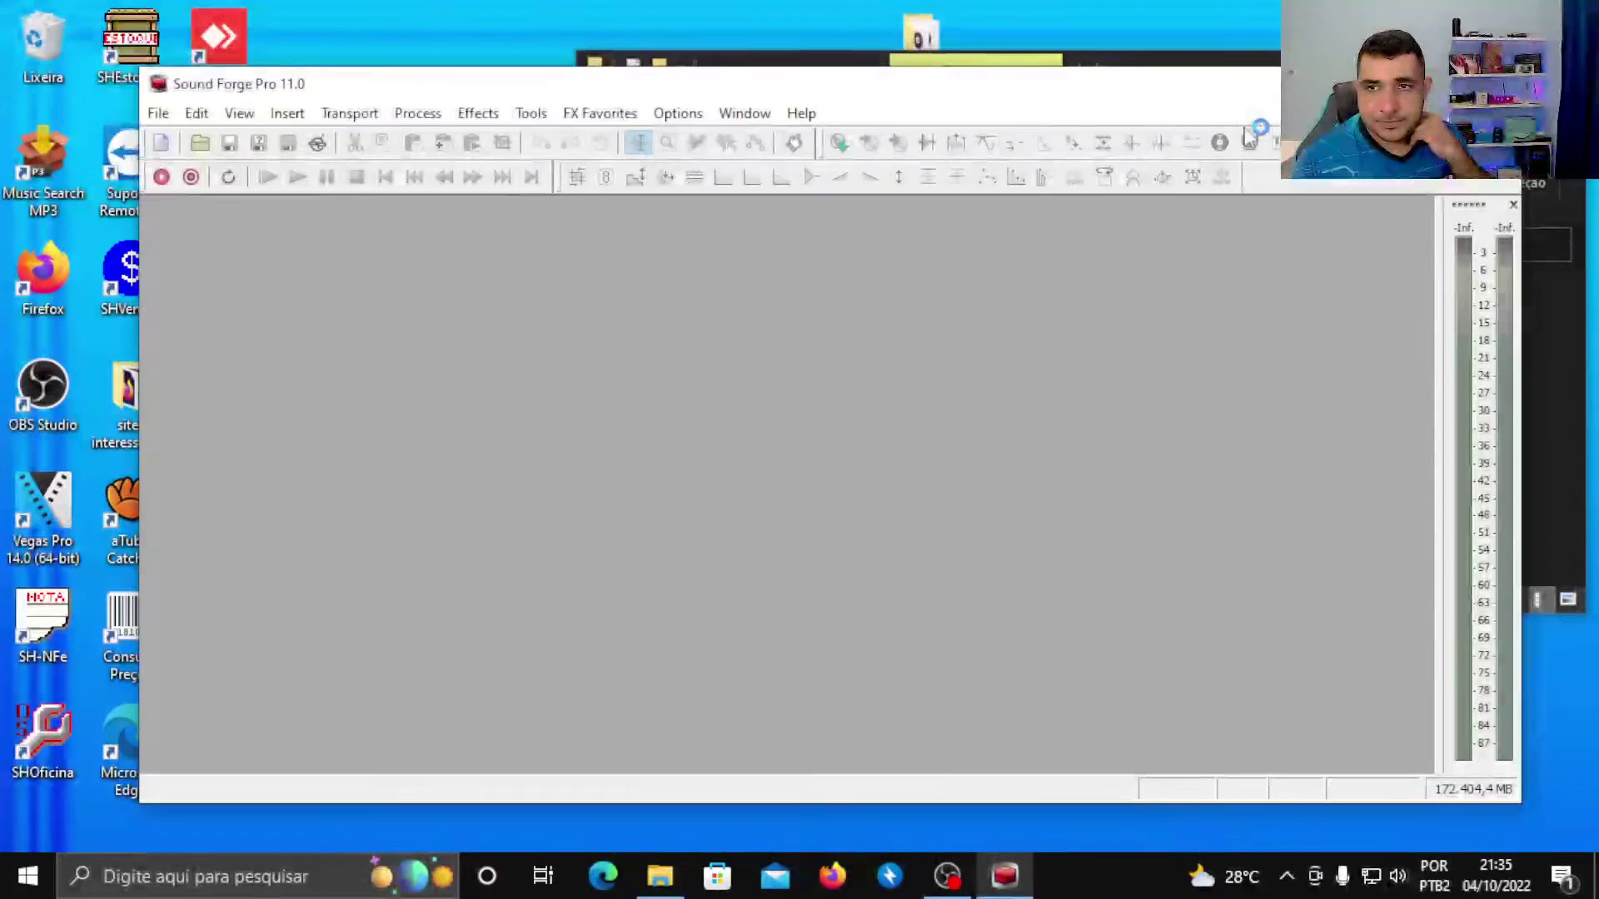
{"action": "left_click_drag", "start_coordinate": [1232, 83], "coordinate": [1225, 426]}
{"action": "left_click", "coordinate": [857, 372]}
{"action": "left_click", "coordinate": [850, 320], "text": "ctrl"}
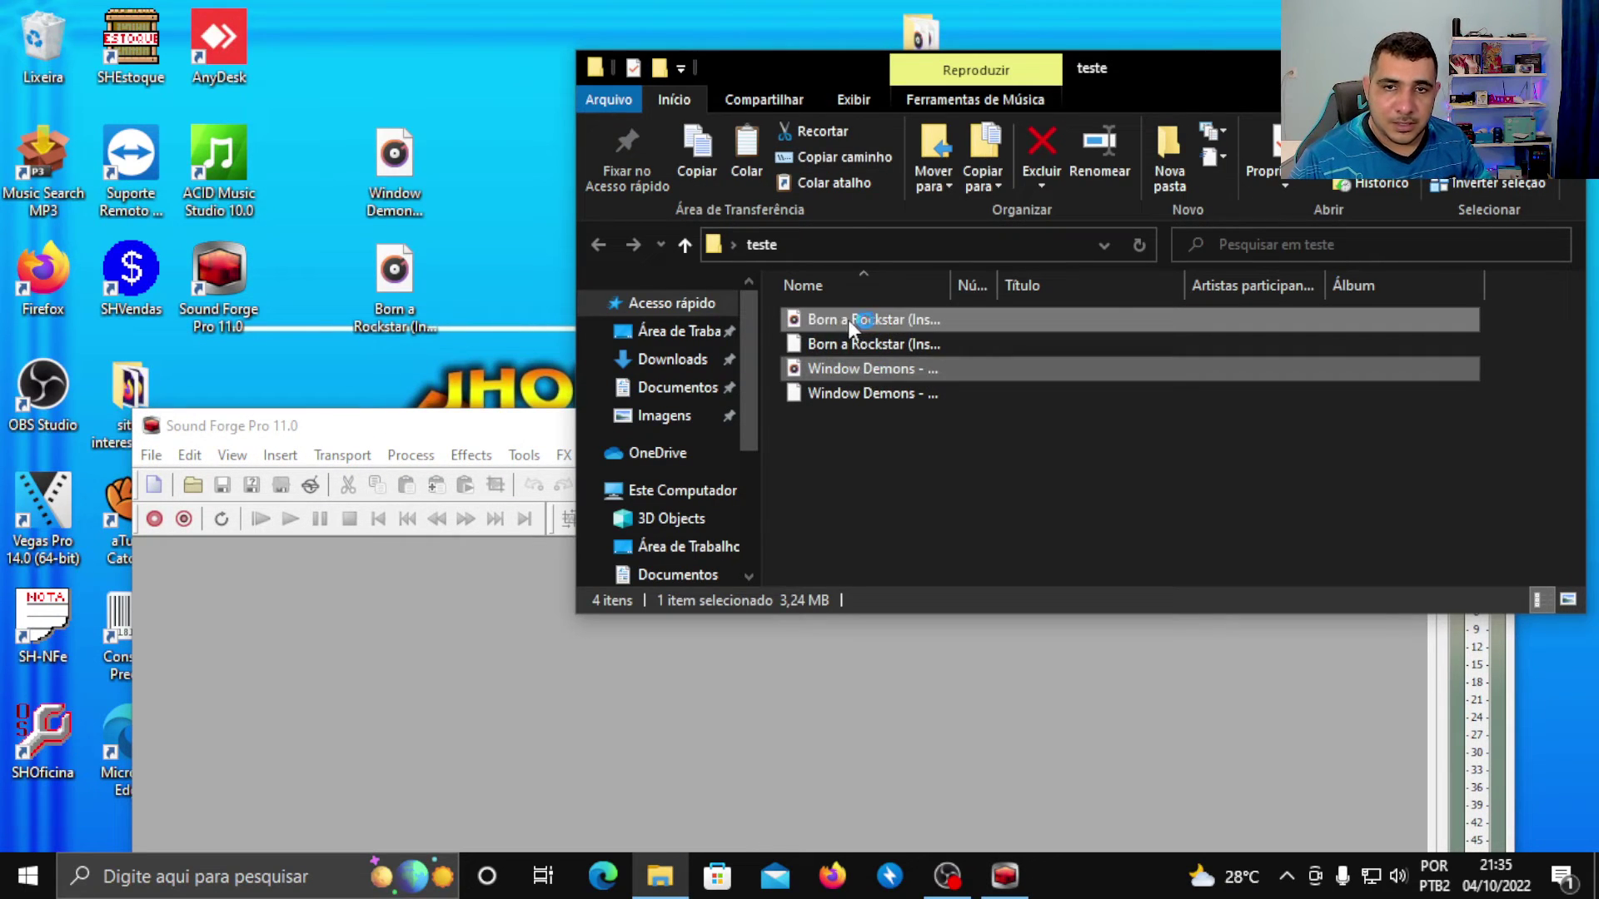
{"action": "left_click_drag", "start_coordinate": [853, 319], "coordinate": [517, 608]}
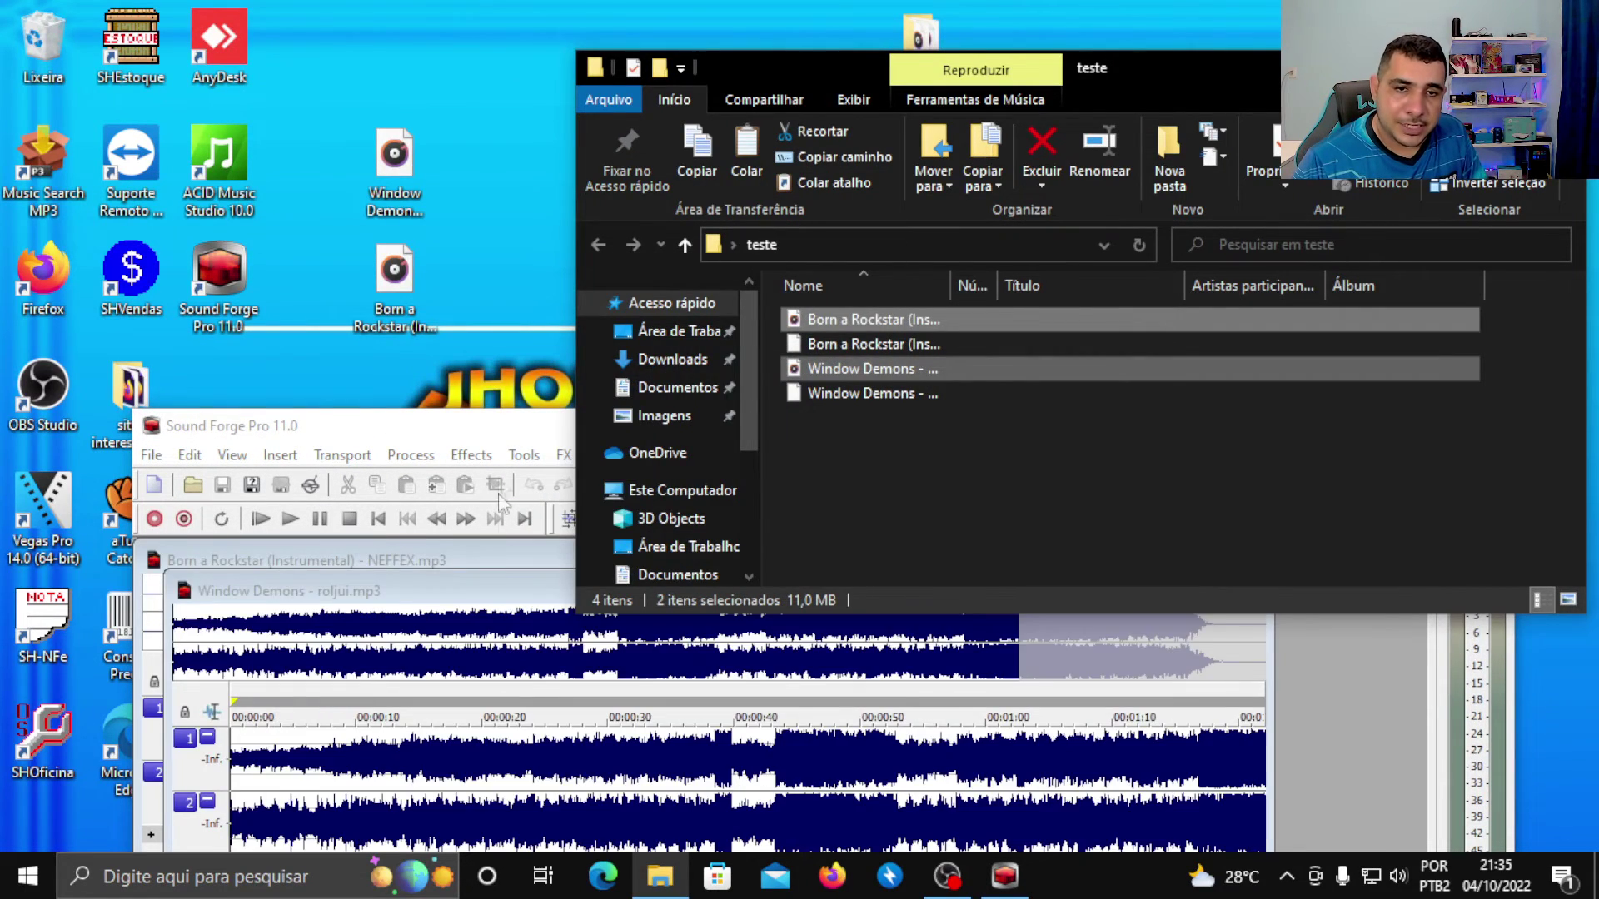
- Arrange the Sound Forge window and stack the Born a Rockstar waveform above Window Demons
{"action": "left_click_drag", "start_coordinate": [505, 437], "coordinate": [521, 154]}
{"action": "left_click_drag", "start_coordinate": [726, 310], "coordinate": [730, 533]}
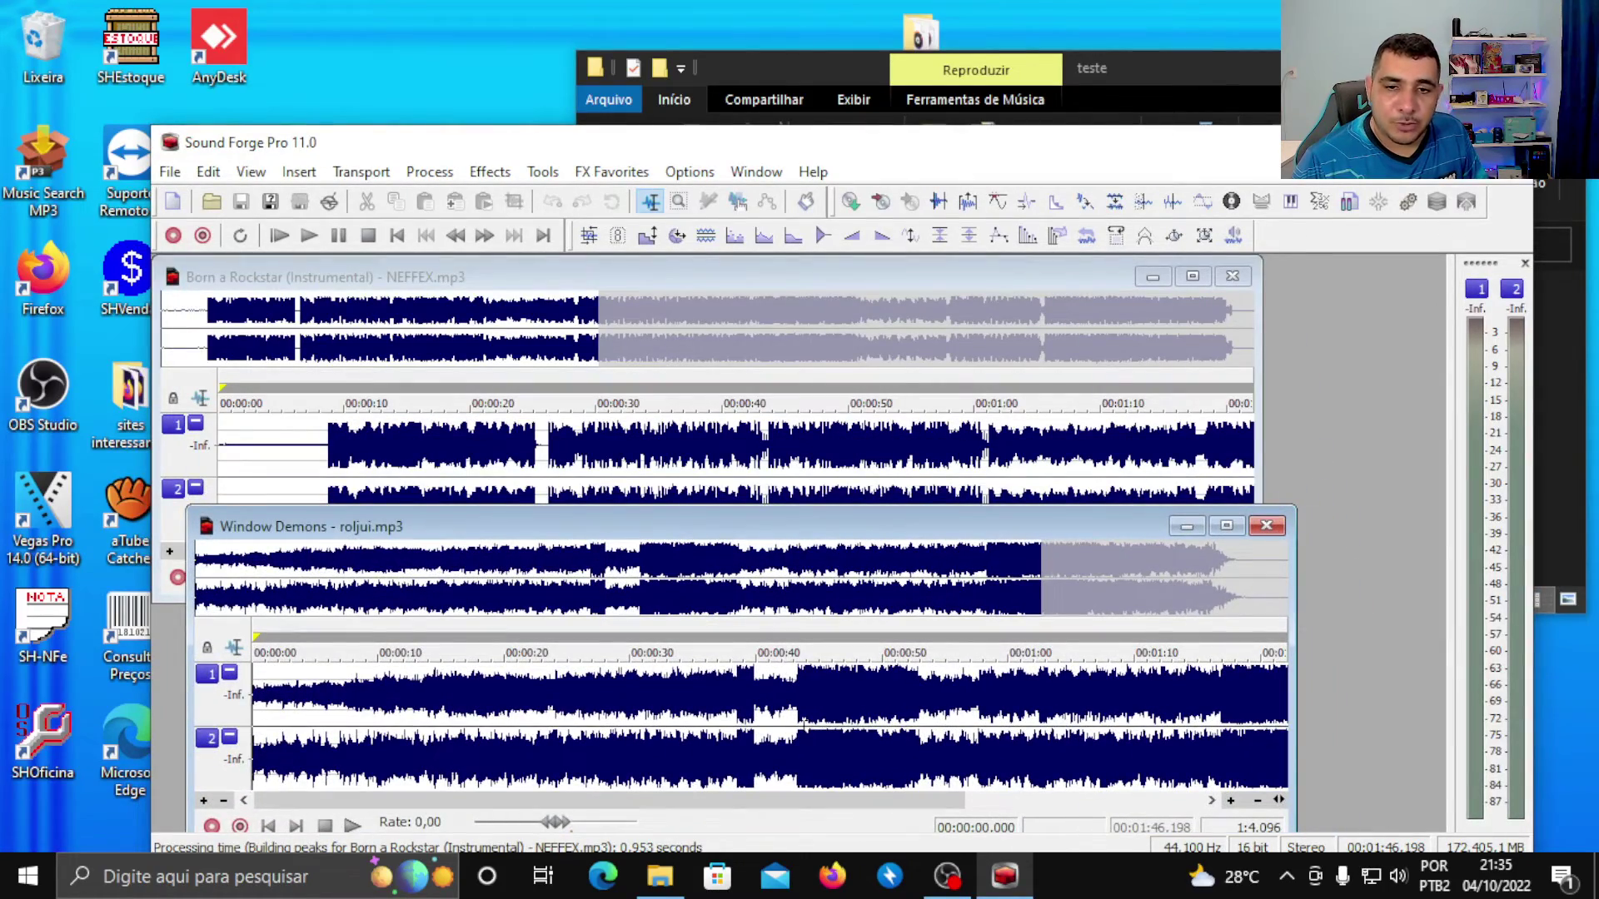
{"action": "left_click_drag", "start_coordinate": [803, 278], "coordinate": [868, 267]}
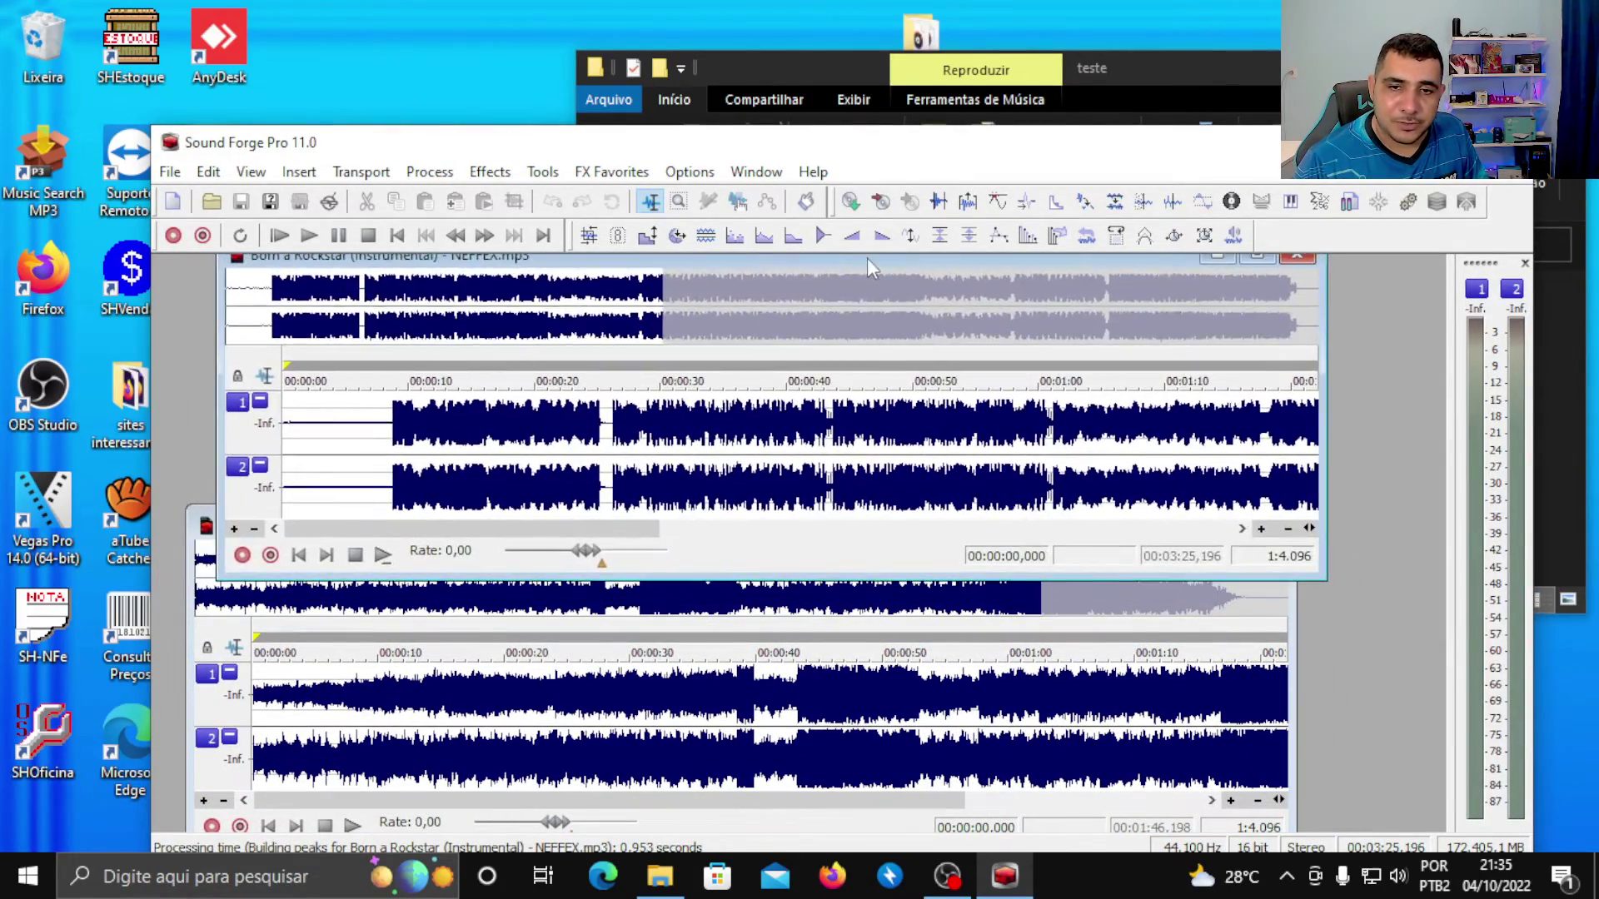
- Play passages of the Window Demons and Born a Rockstar tracks alternately to compare their output levels on the meters
{"action": "left_click", "coordinate": [801, 725]}
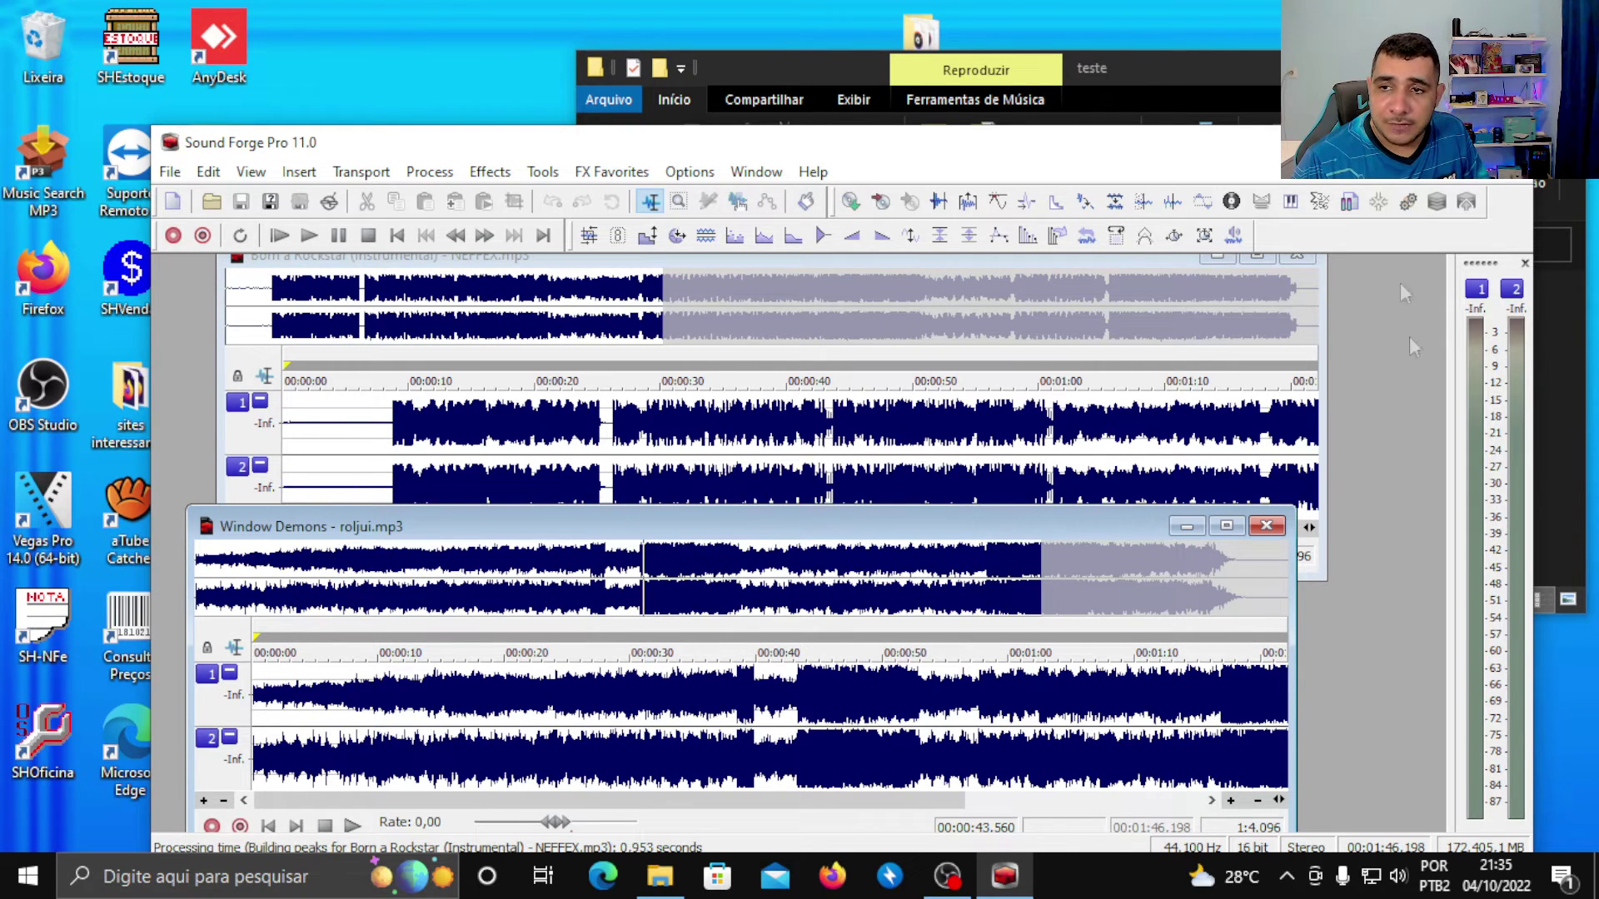
{"action": "key", "text": "space"}
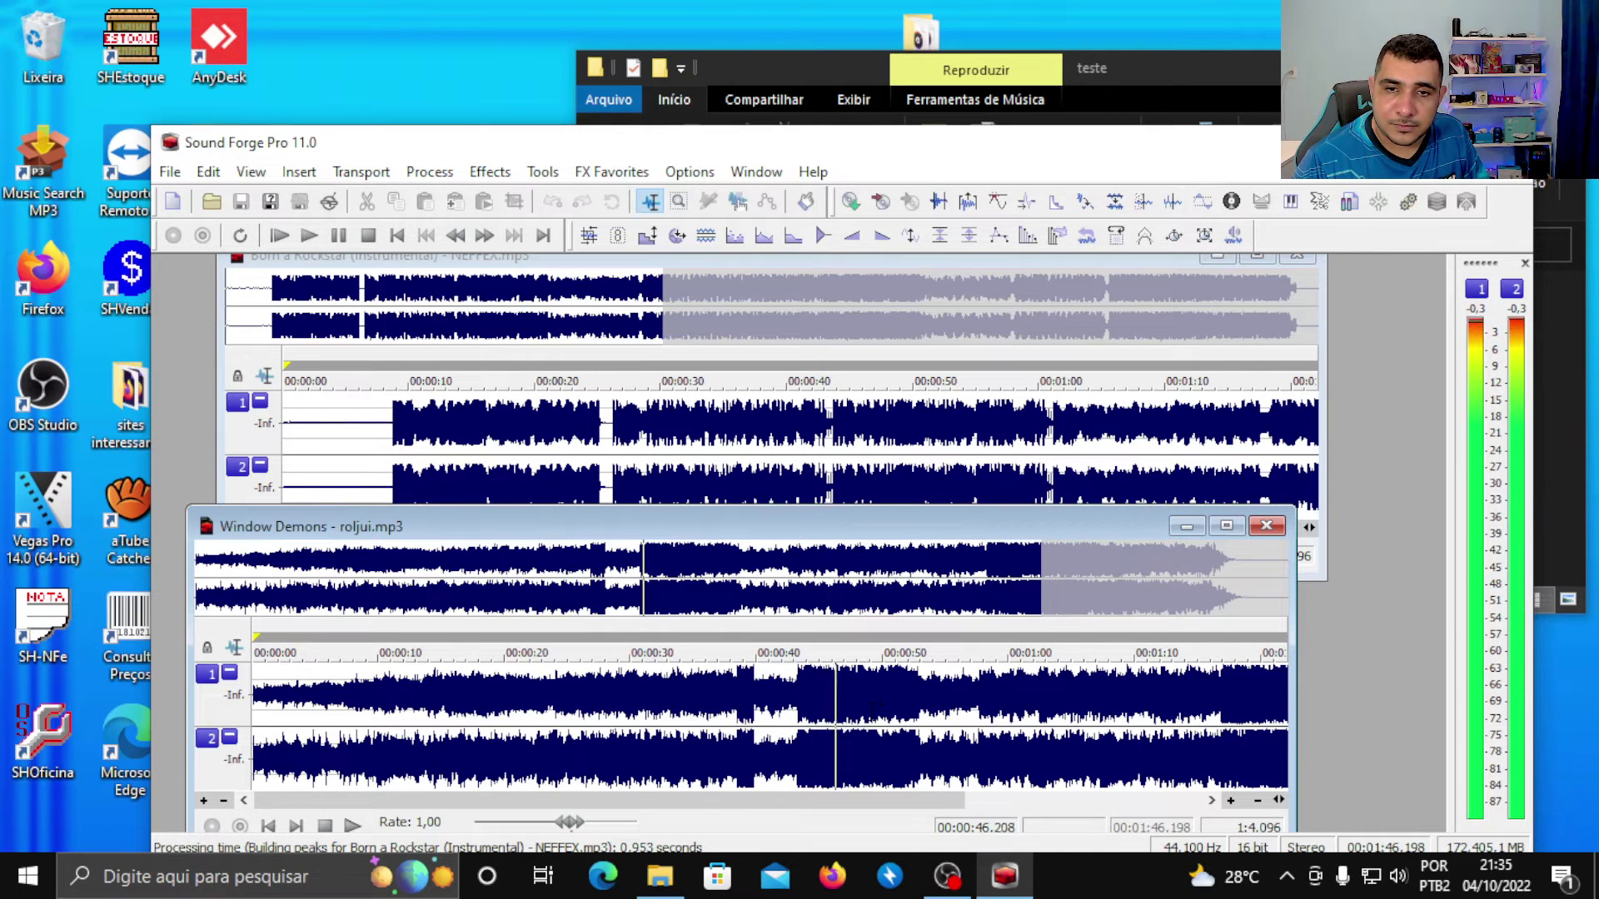
{"action": "left_click", "coordinate": [851, 448]}
{"action": "key", "text": "space"}
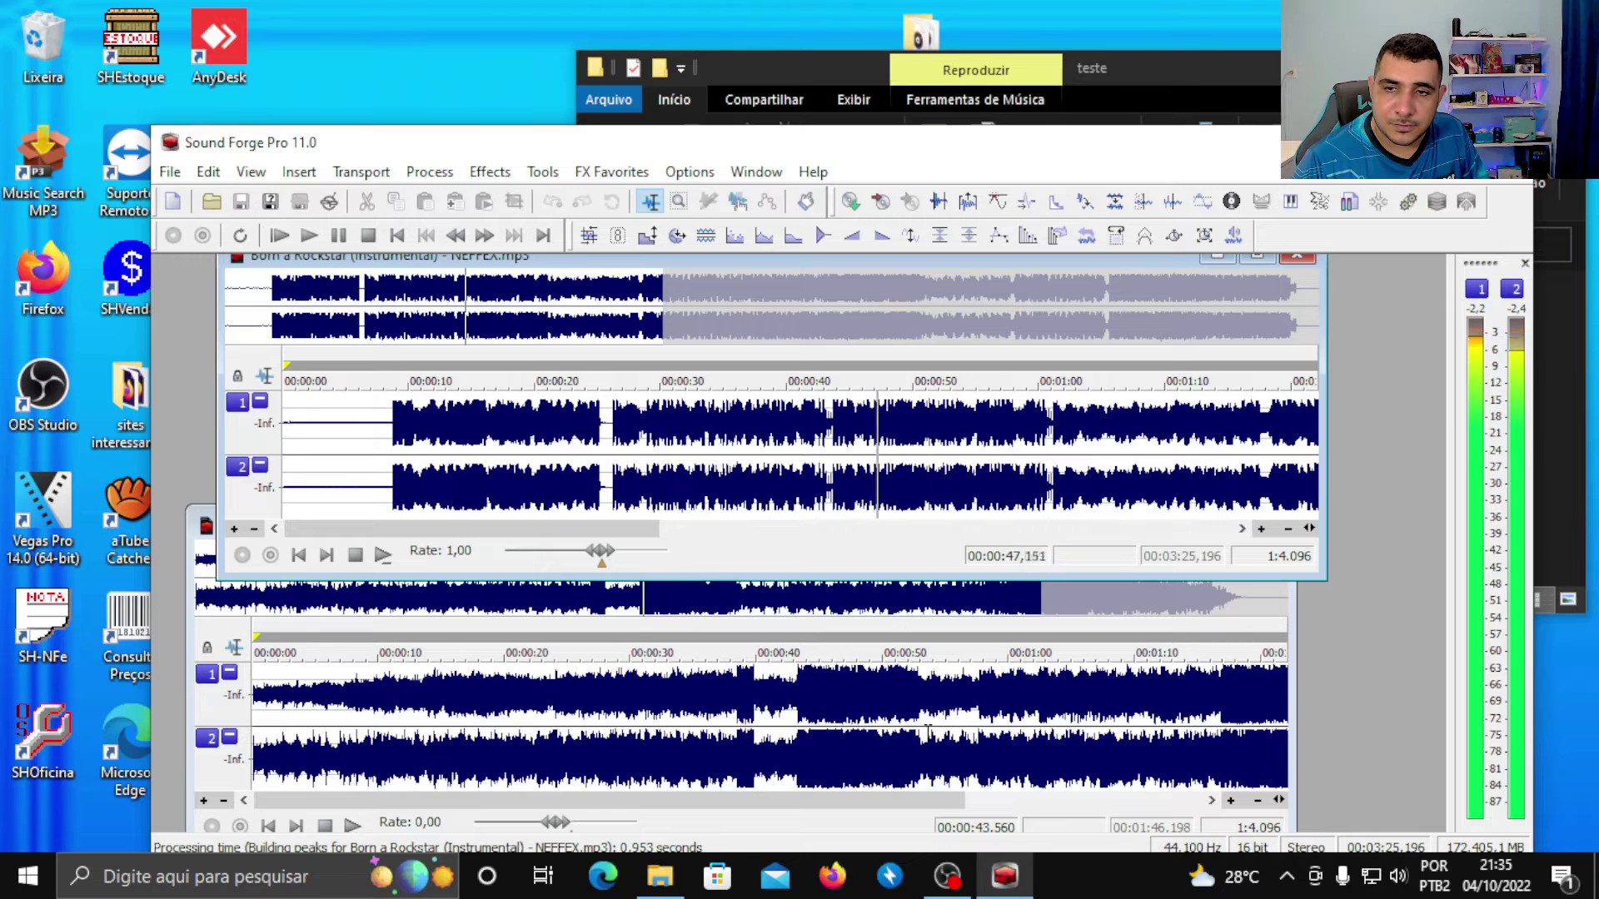
{"action": "left_click", "coordinate": [929, 723]}
{"action": "key", "text": "space"}
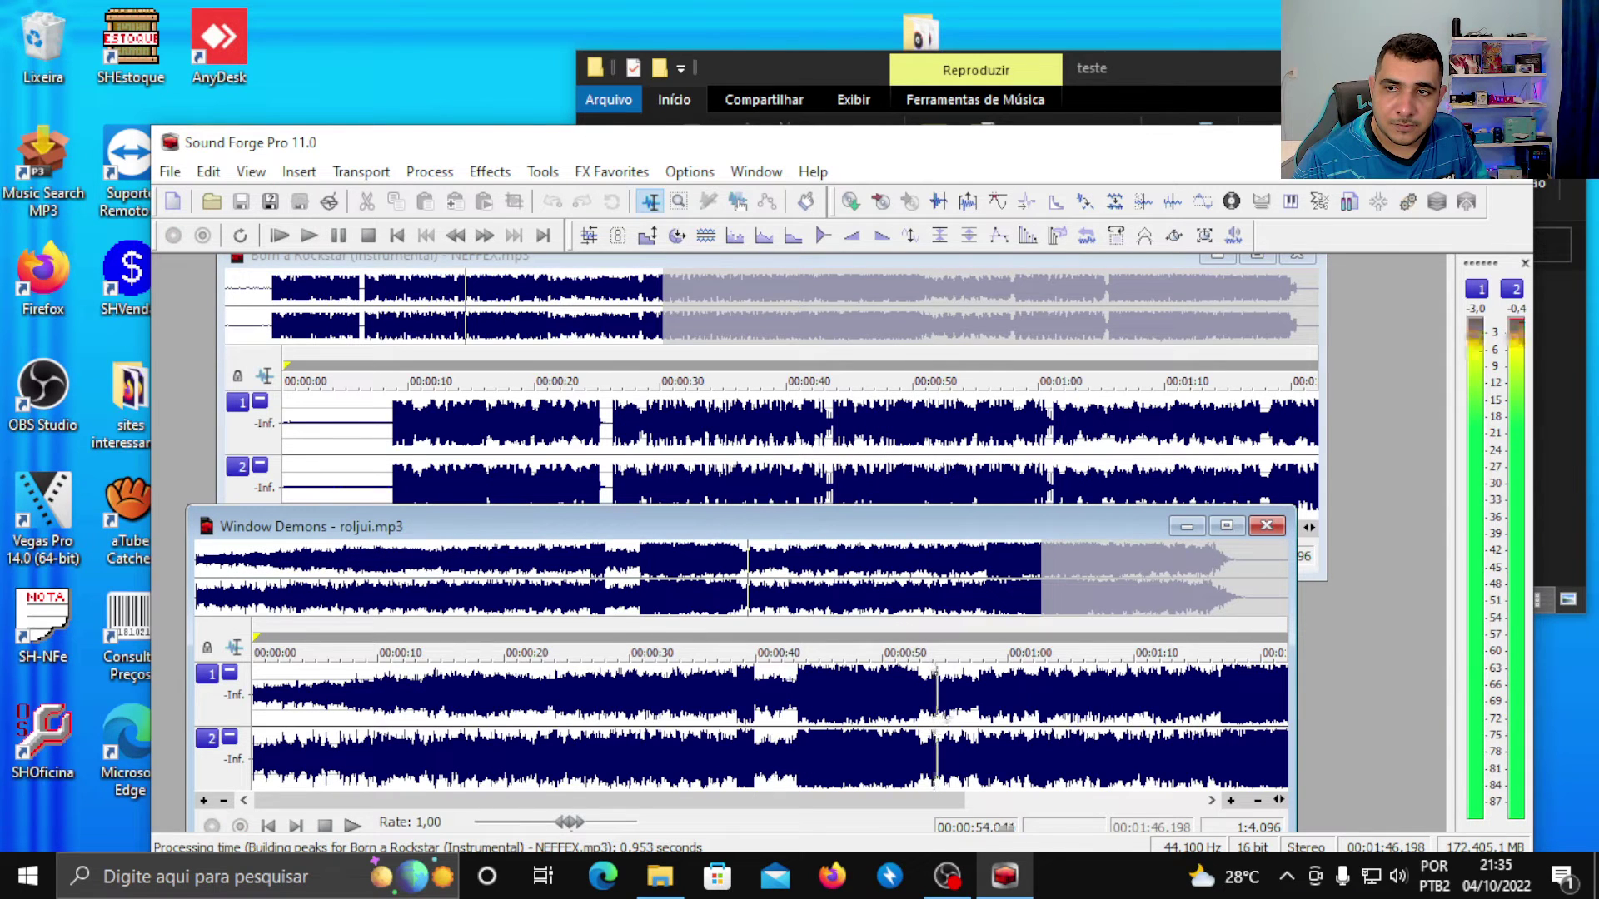
{"action": "left_click", "coordinate": [1016, 454]}
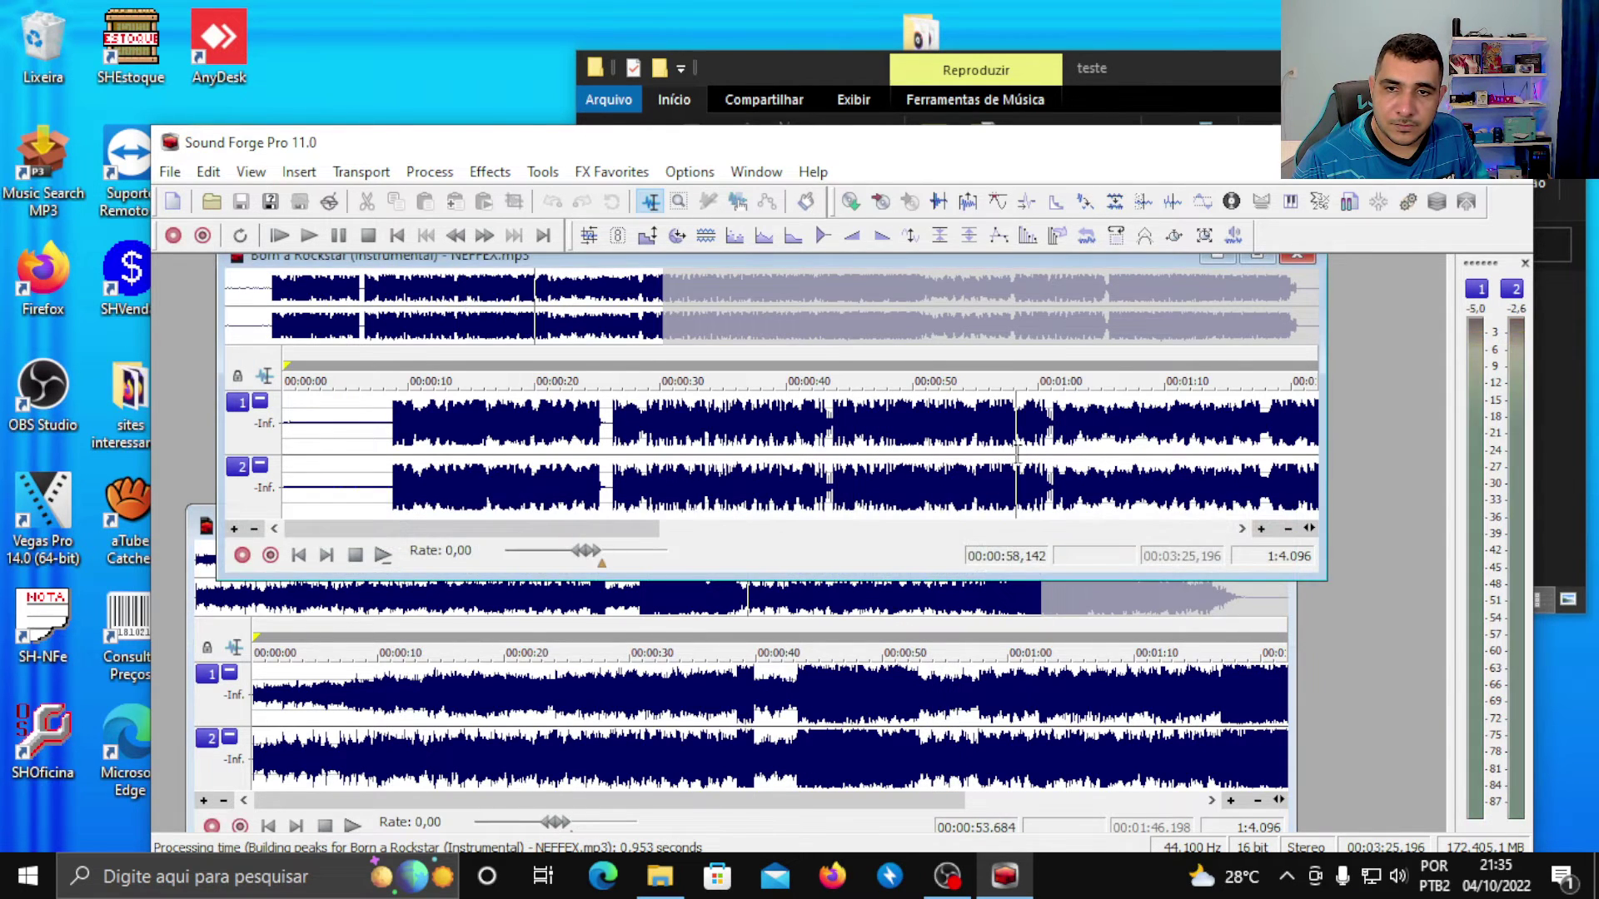
{"action": "key", "text": "space"}
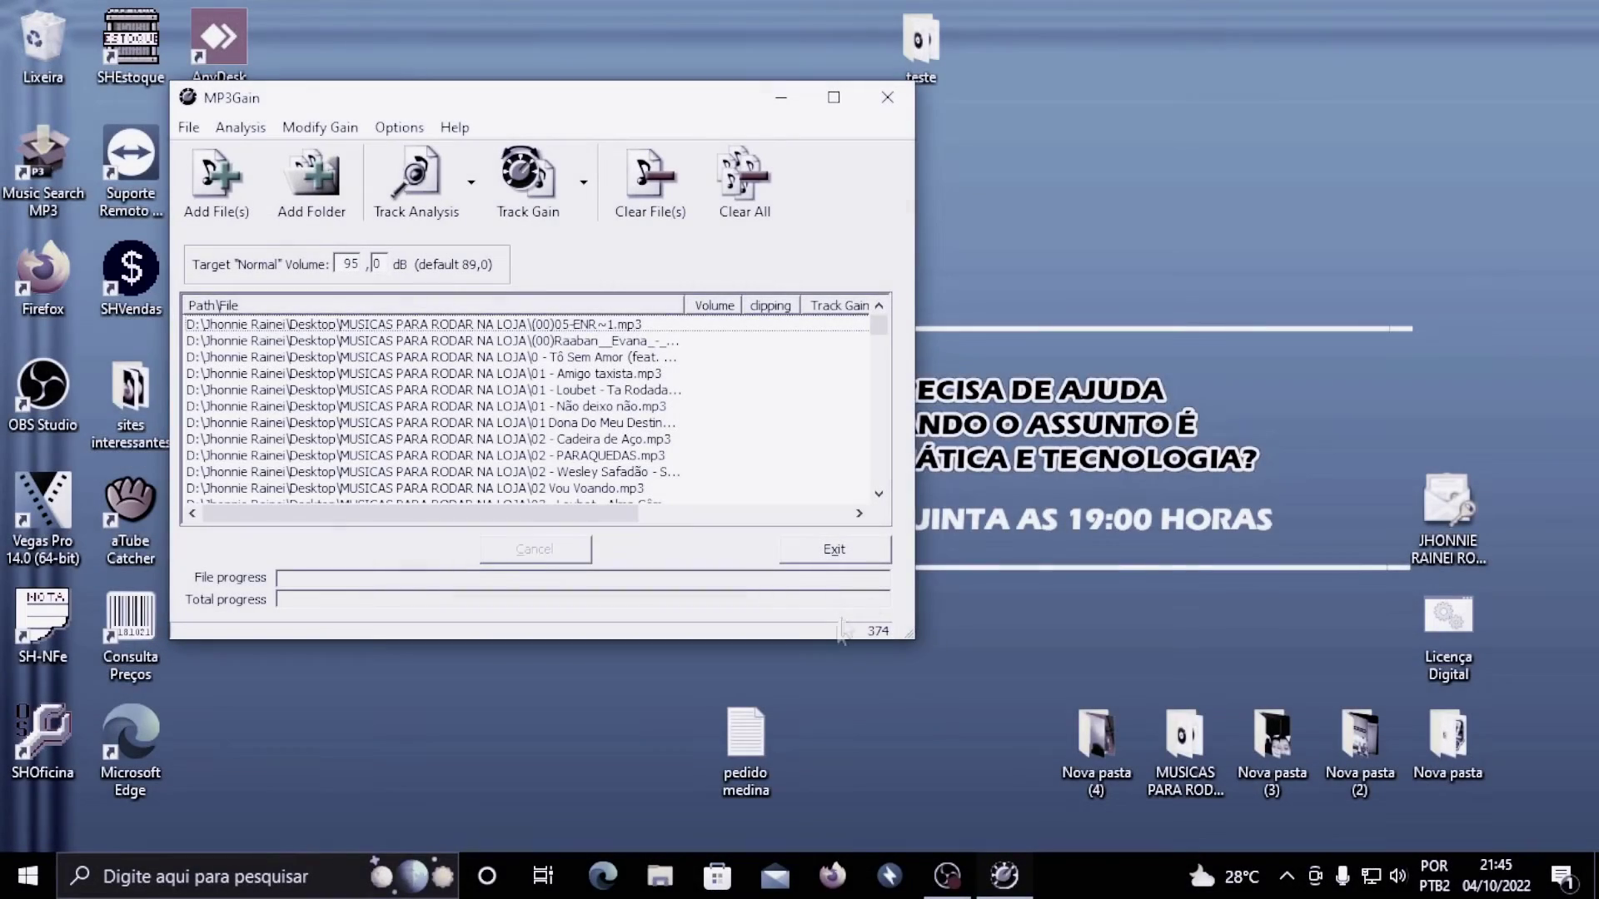
- Apply Track Gain at 95 dB to the MUSICAS PARA RODAR NA LOJA files in MP3Gain and look through the file list
{"action": "left_click", "coordinate": [520, 200]}
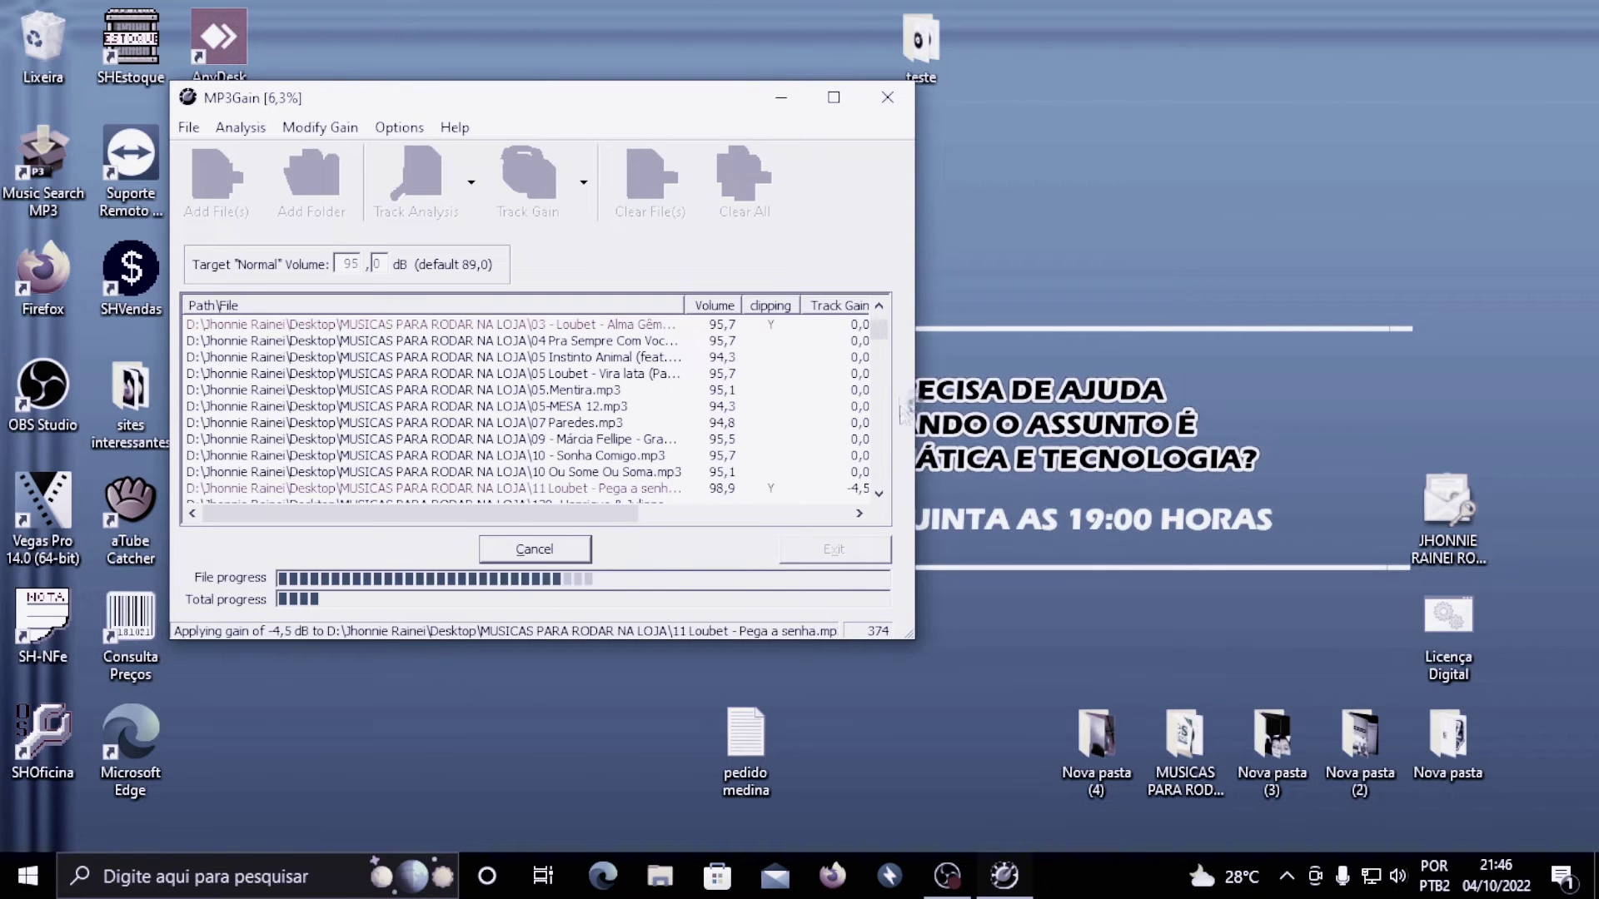
{"action": "left_click_drag", "start_coordinate": [881, 331], "coordinate": [880, 485]}
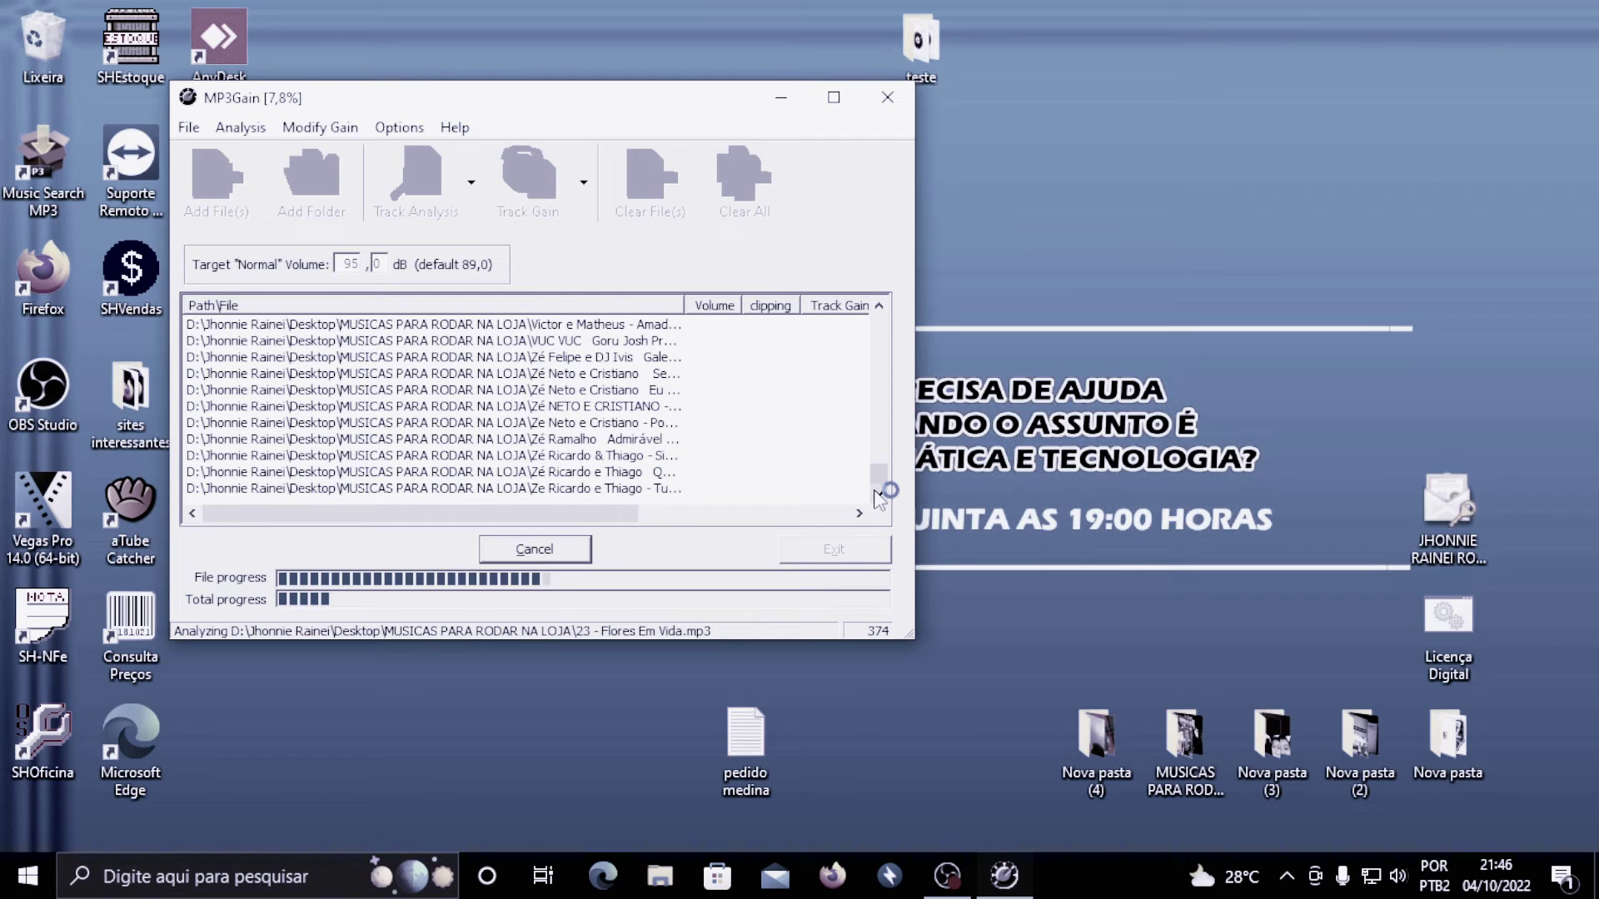
{"action": "left_click_drag", "start_coordinate": [878, 496], "coordinate": [895, 349]}
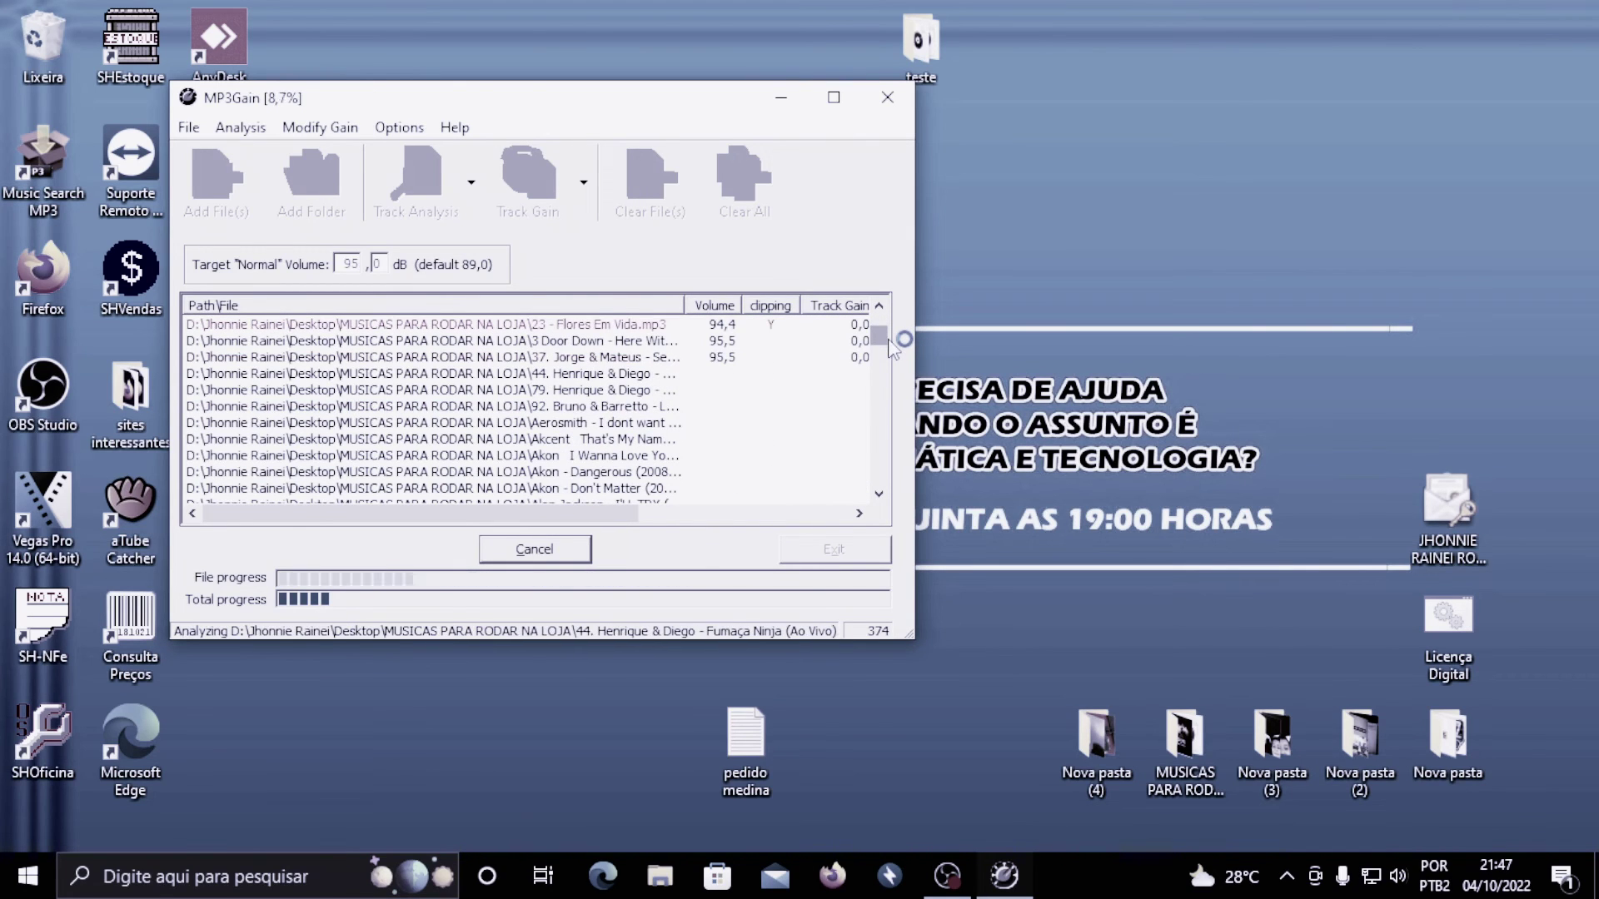